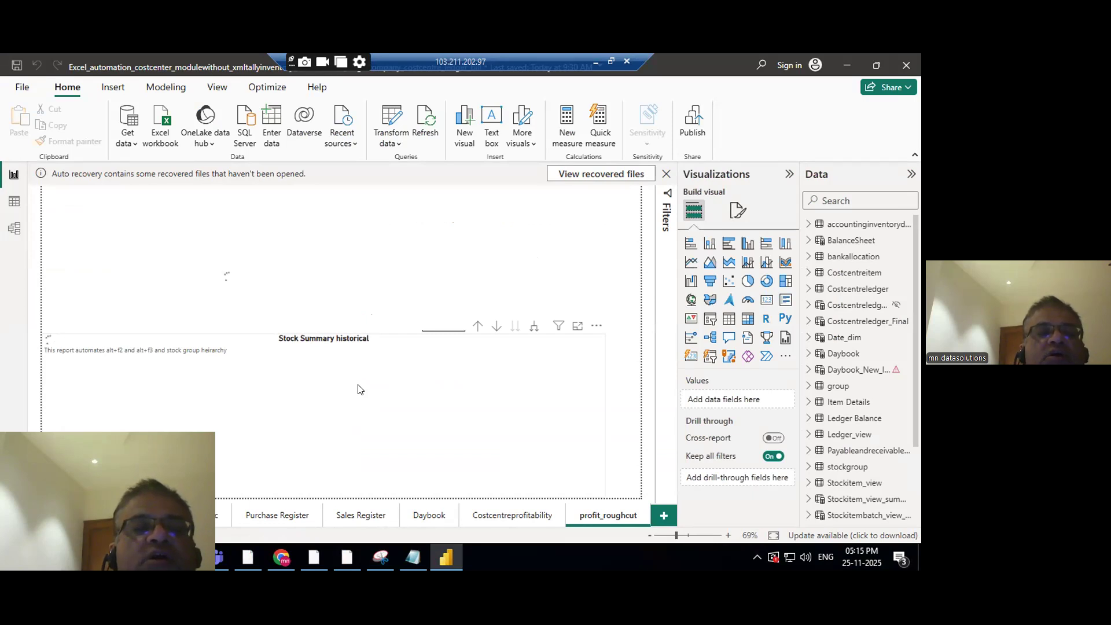
# Select the Stock Summary historical matrix and review the full DAX definition of its STOCKSUMMARYAGGREGATE_MONTHLY table.
pyautogui.click(358, 389)
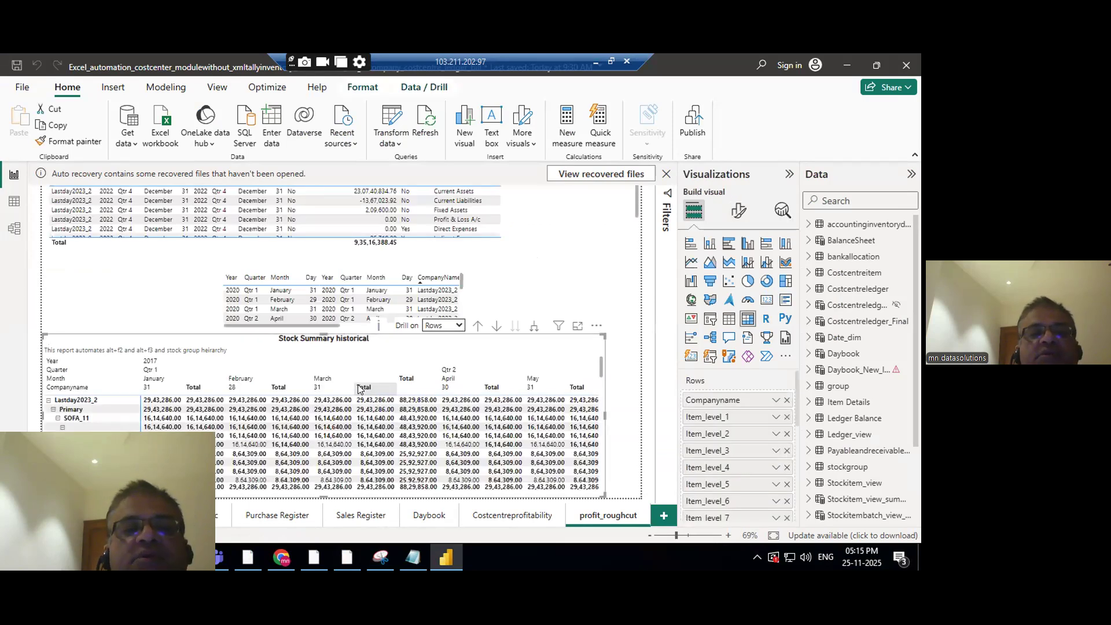
pyautogui.click(359, 389)
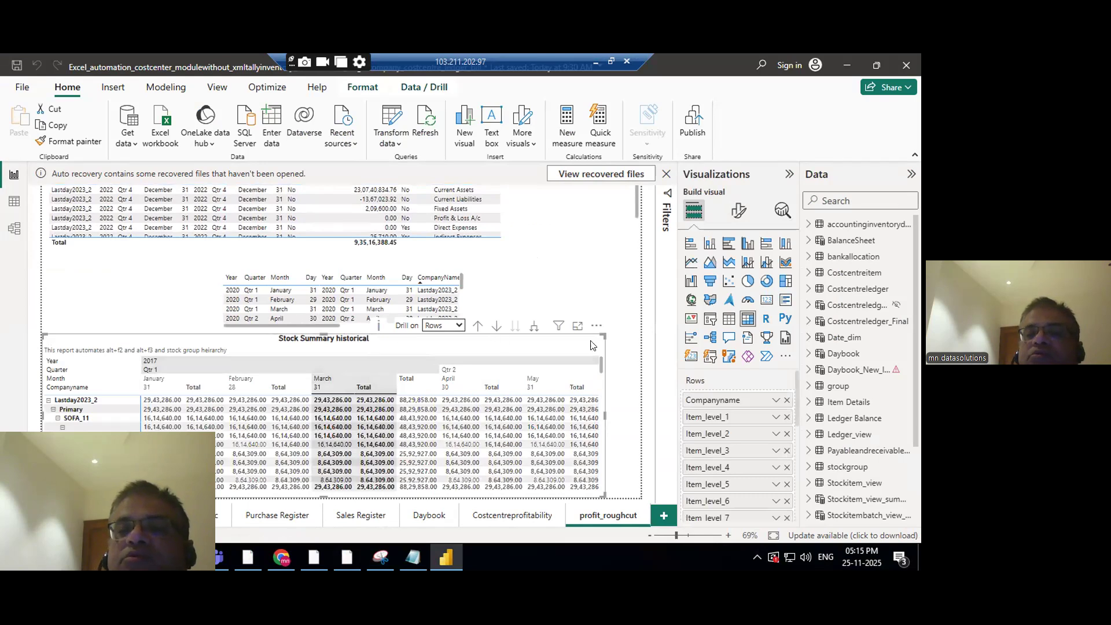
pyautogui.scroll(-2, 859, 370)
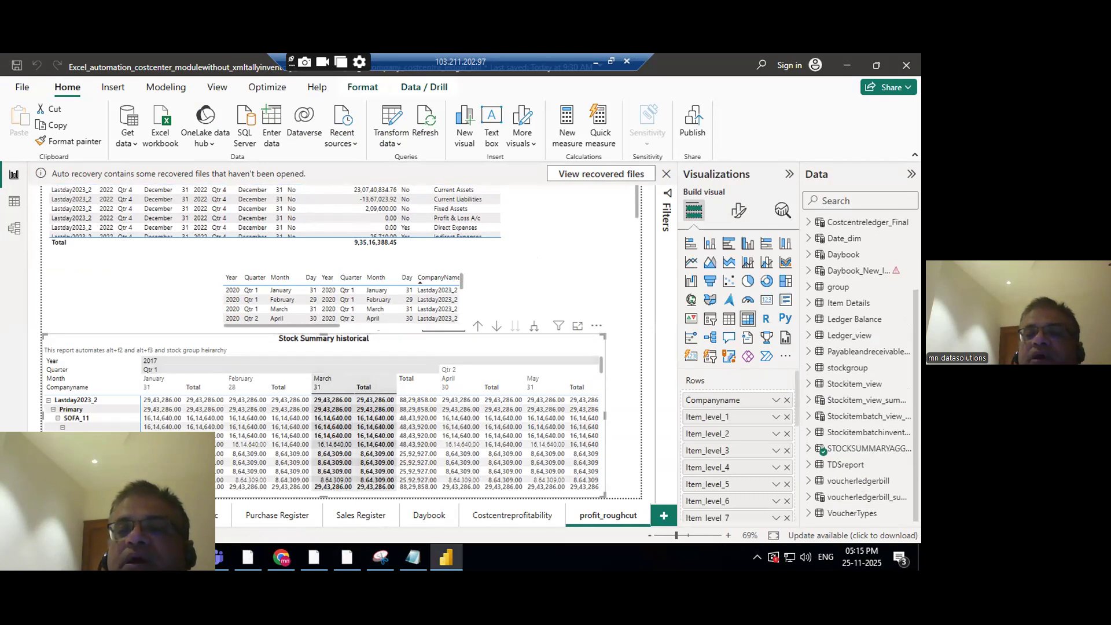
pyautogui.click(807, 449)
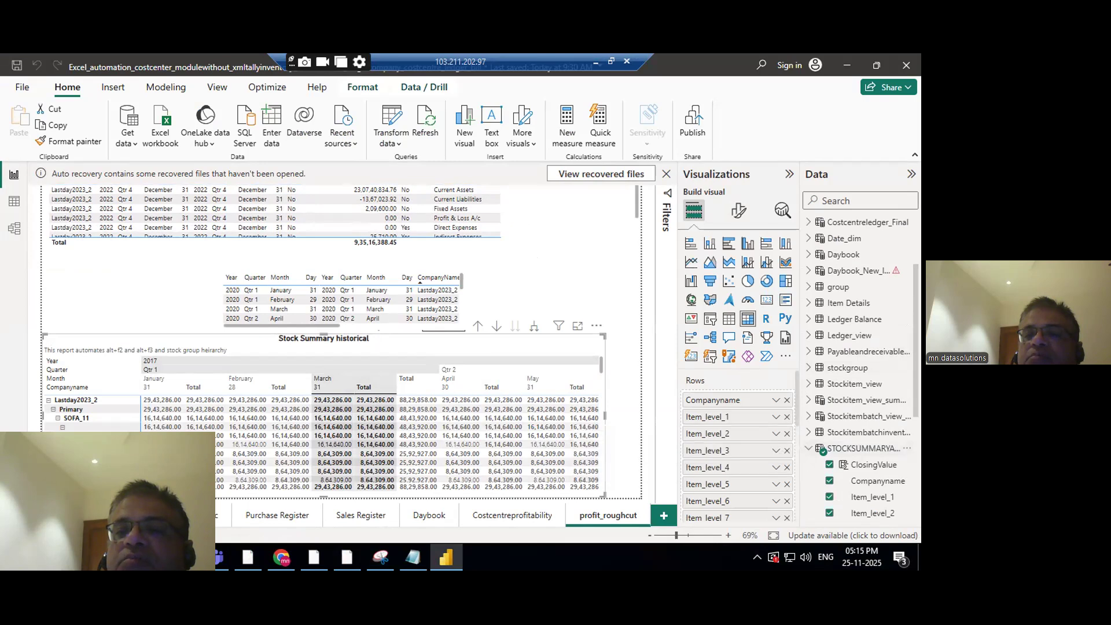
pyautogui.click(868, 367)
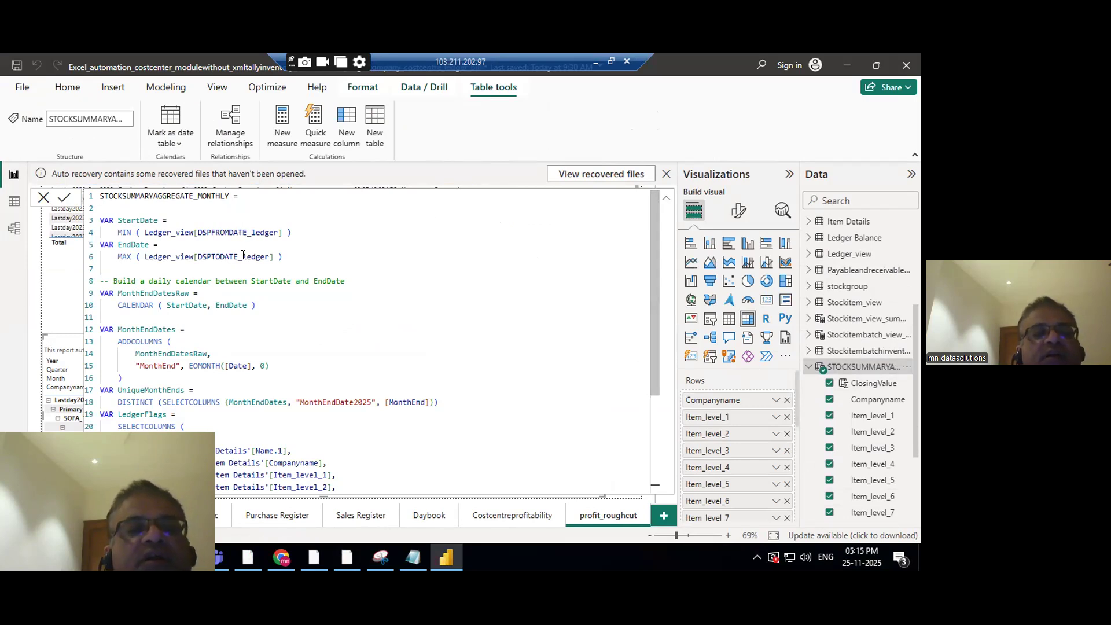
pyautogui.moveTo(654, 238); pyautogui.dragTo(655, 353)
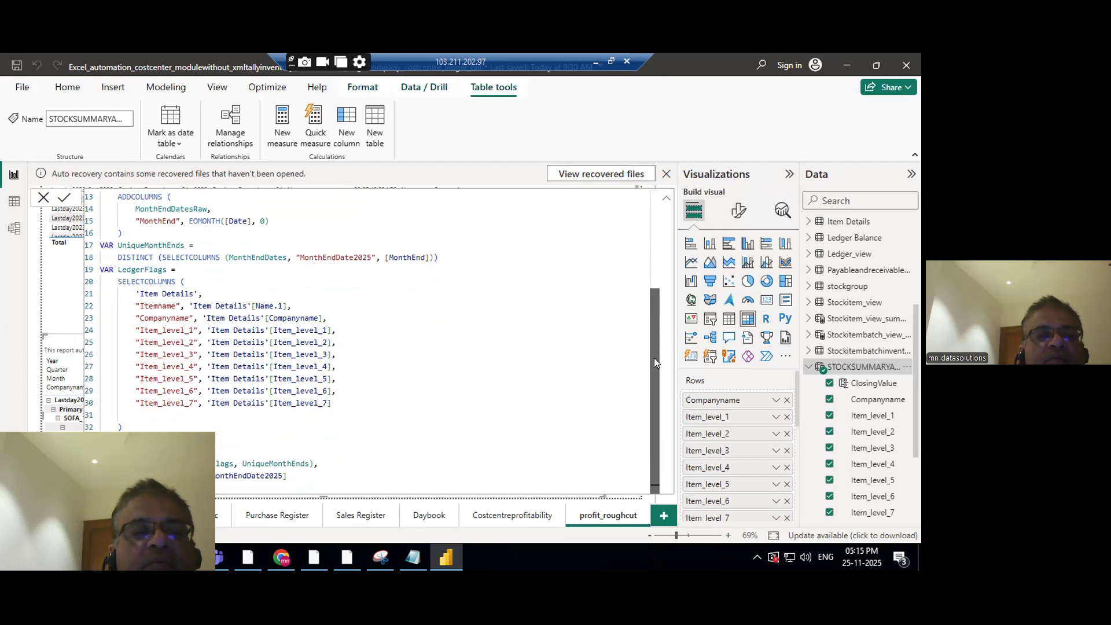
pyautogui.moveTo(654, 357); pyautogui.dragTo(655, 193)
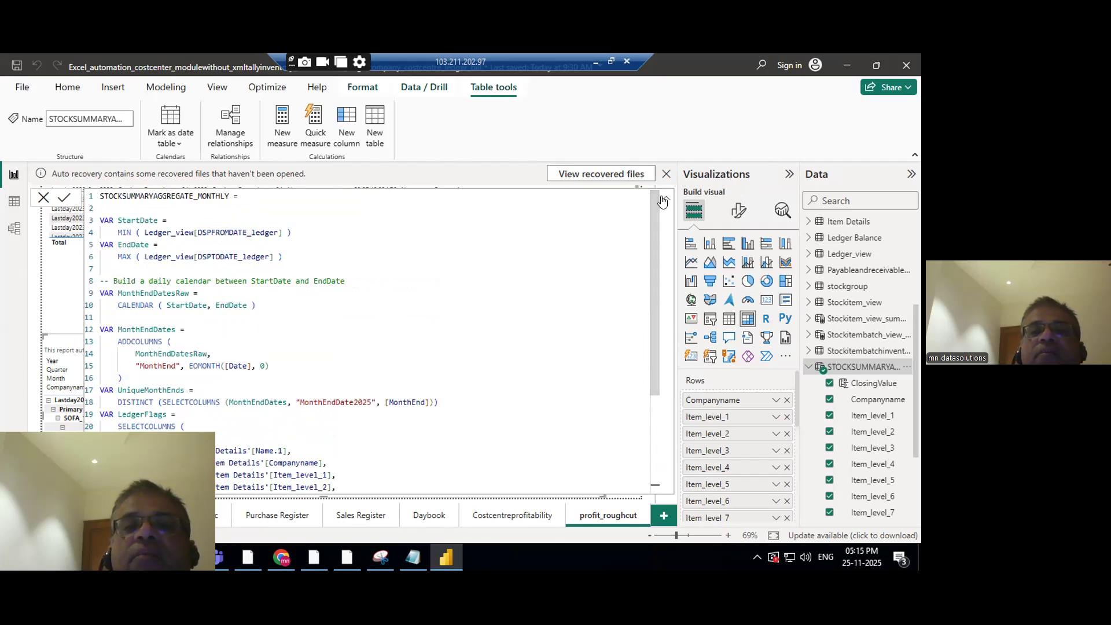
pyautogui.click(666, 198)
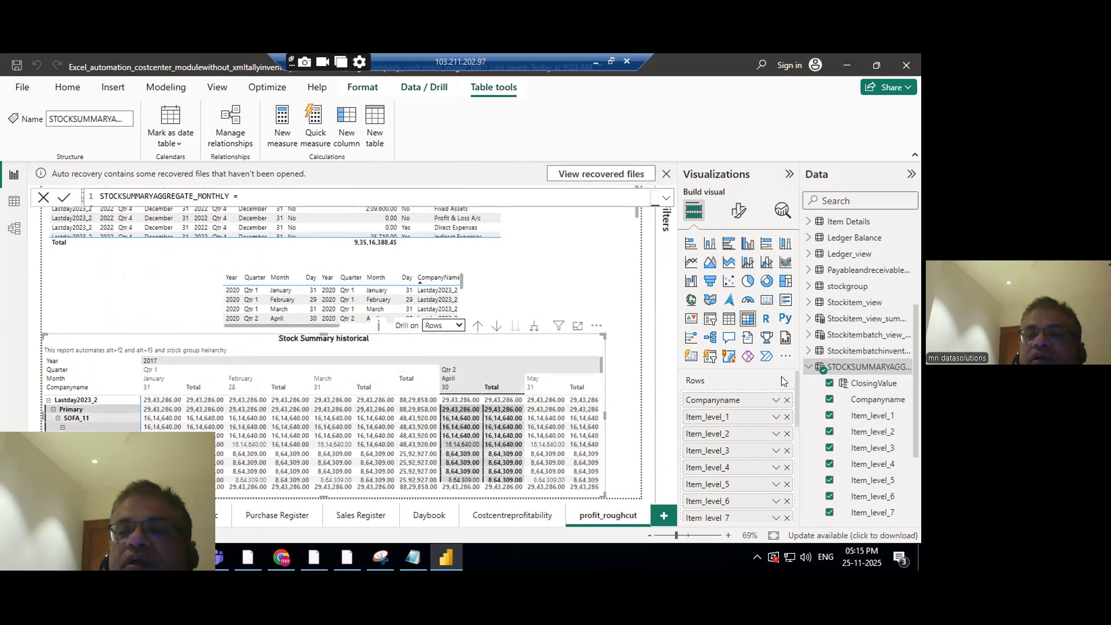
# Review the DAX formula of the ClosingValue calculated column in the STOCKSUMMARYAGGREGATE_MONTHLY table.
pyautogui.click(850, 382)
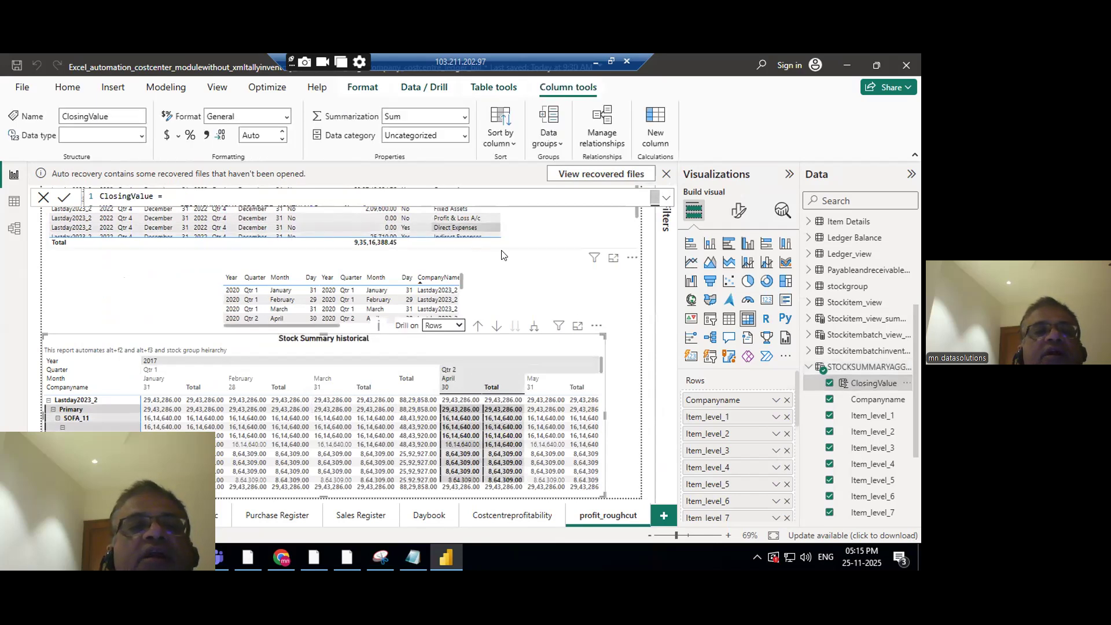
pyautogui.click(666, 198)
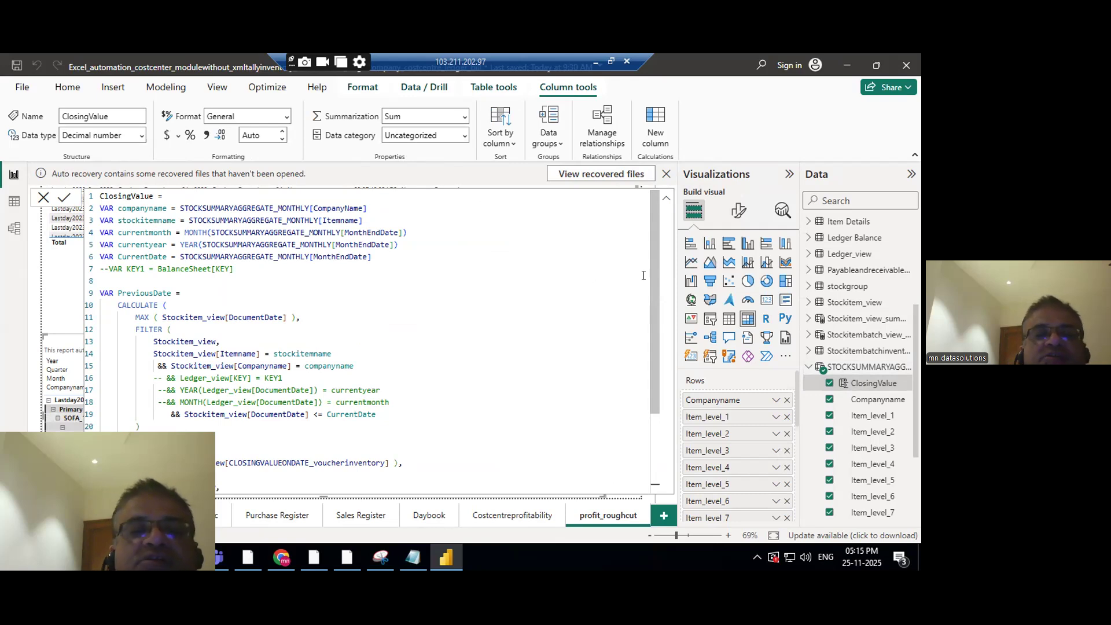
pyautogui.click(666, 198)
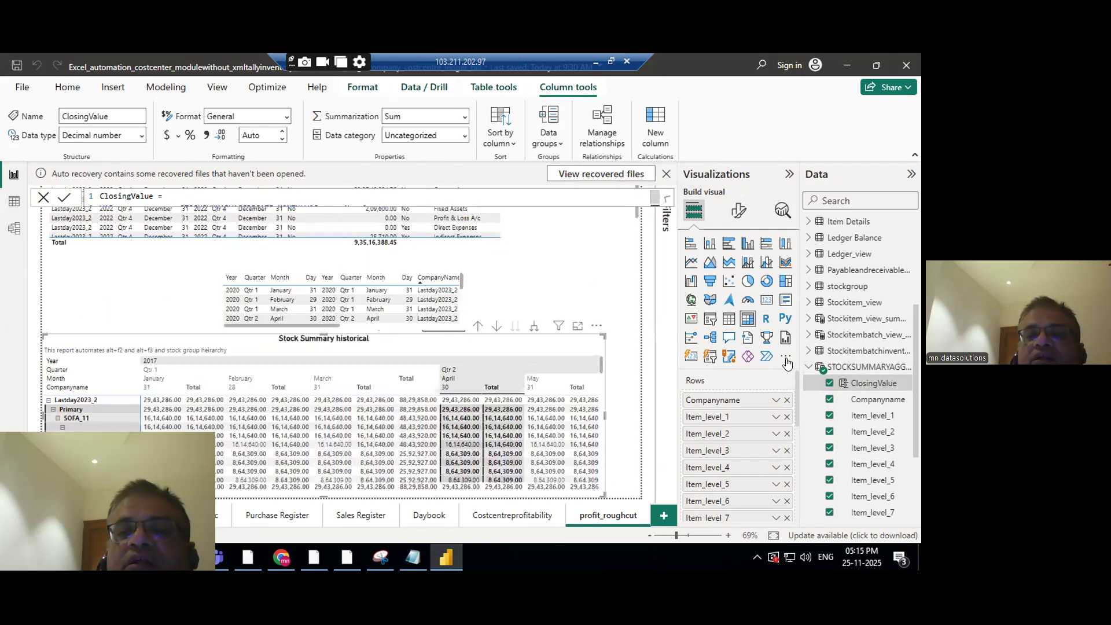
# Reopen the STOCKSUMMARYAGGREGATE_MONTHLY table definition to review its month-end date logic, and clear the matrix column highlight.
pyautogui.click(869, 366)
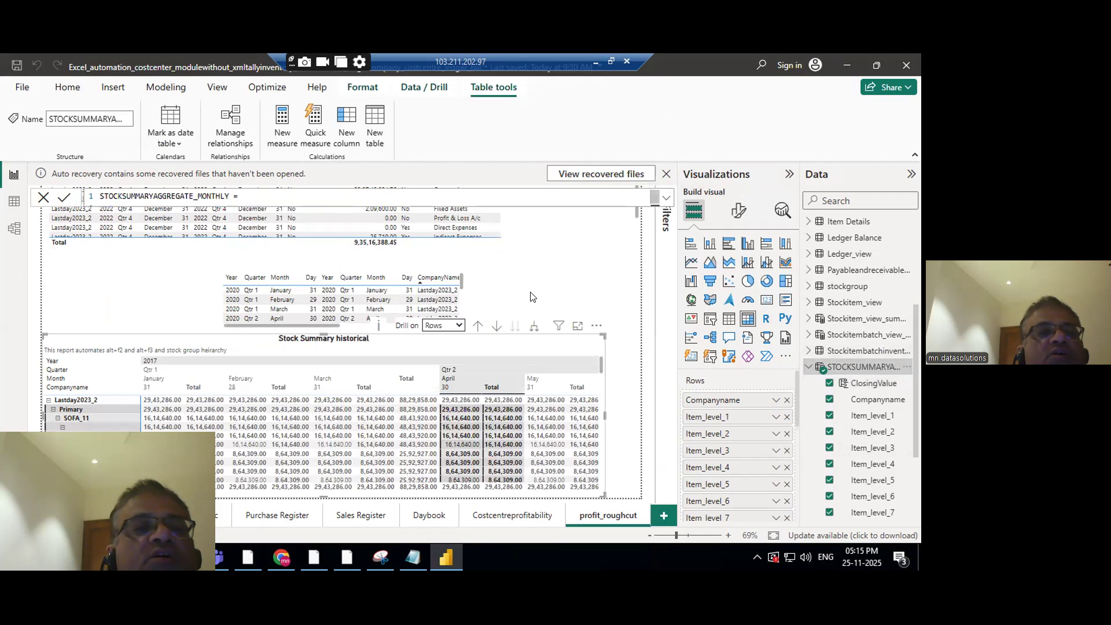
pyautogui.click(666, 198)
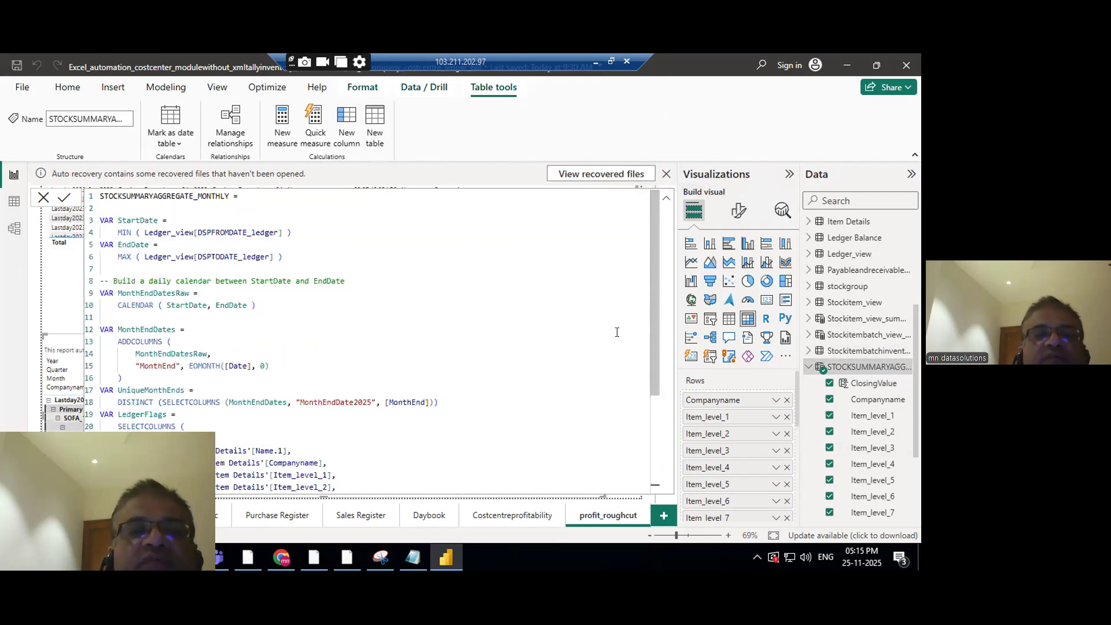
pyautogui.moveTo(650, 296); pyautogui.dragTo(655, 199)
pyautogui.click(666, 198)
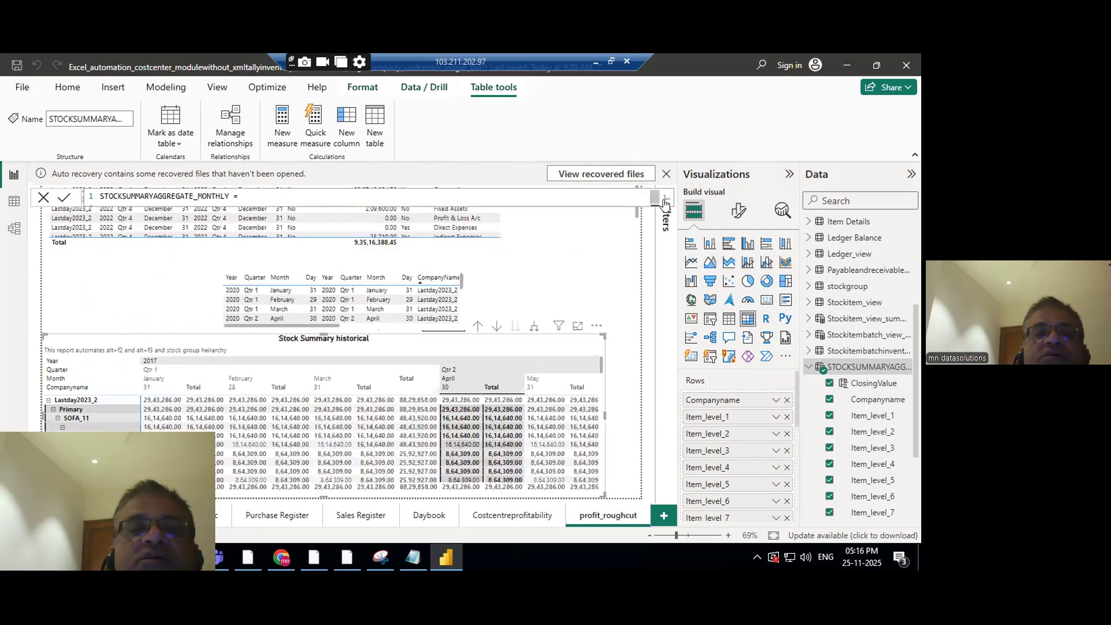
pyautogui.click(584, 370)
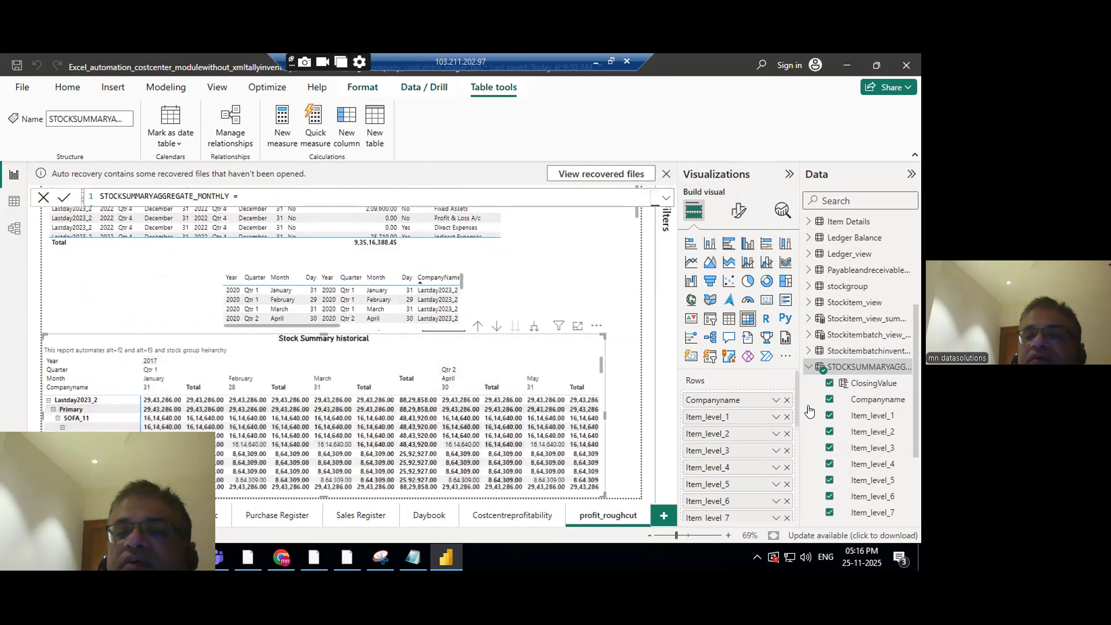
# Inspect the item_level and item_parent calculated columns in the Item Details table, including item_level_1 and item_parent_2.
pyautogui.click(852, 384)
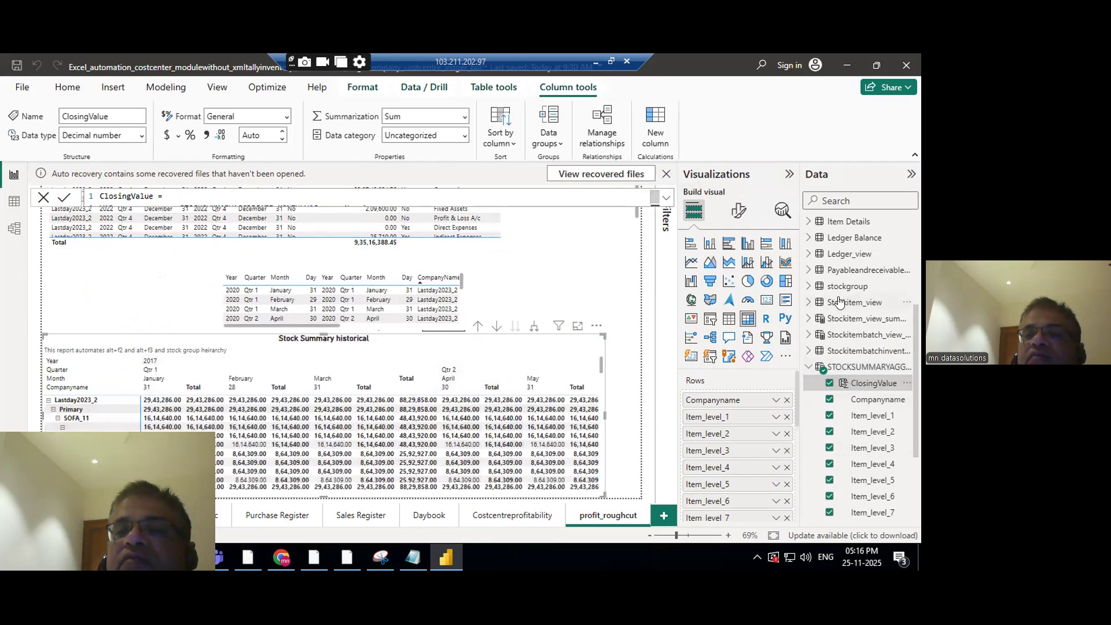
pyautogui.click(816, 222)
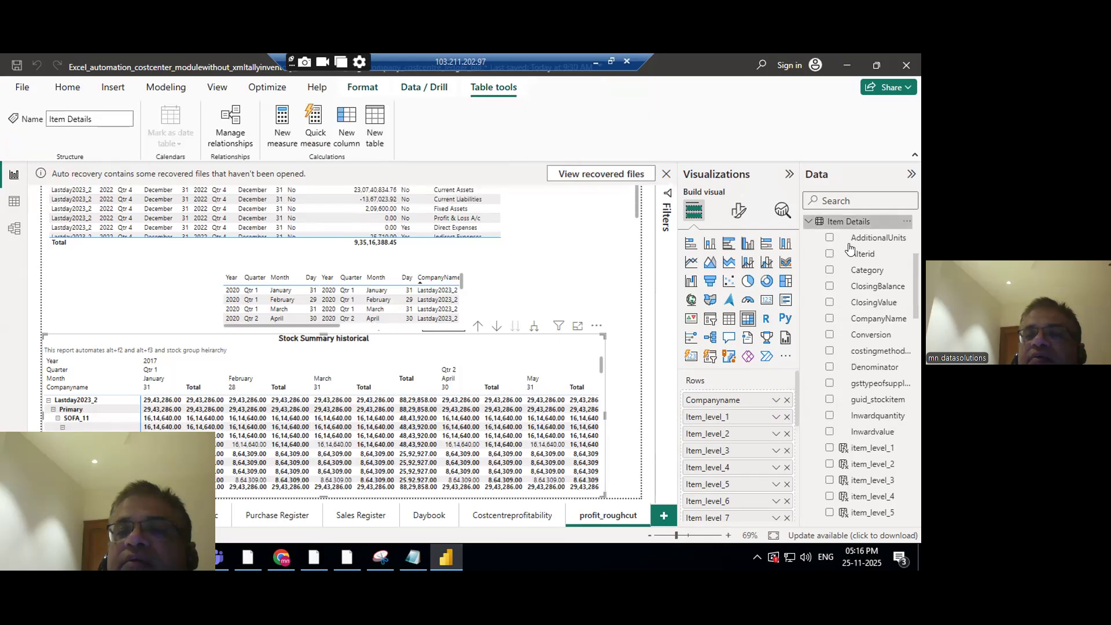
pyautogui.click(862, 450)
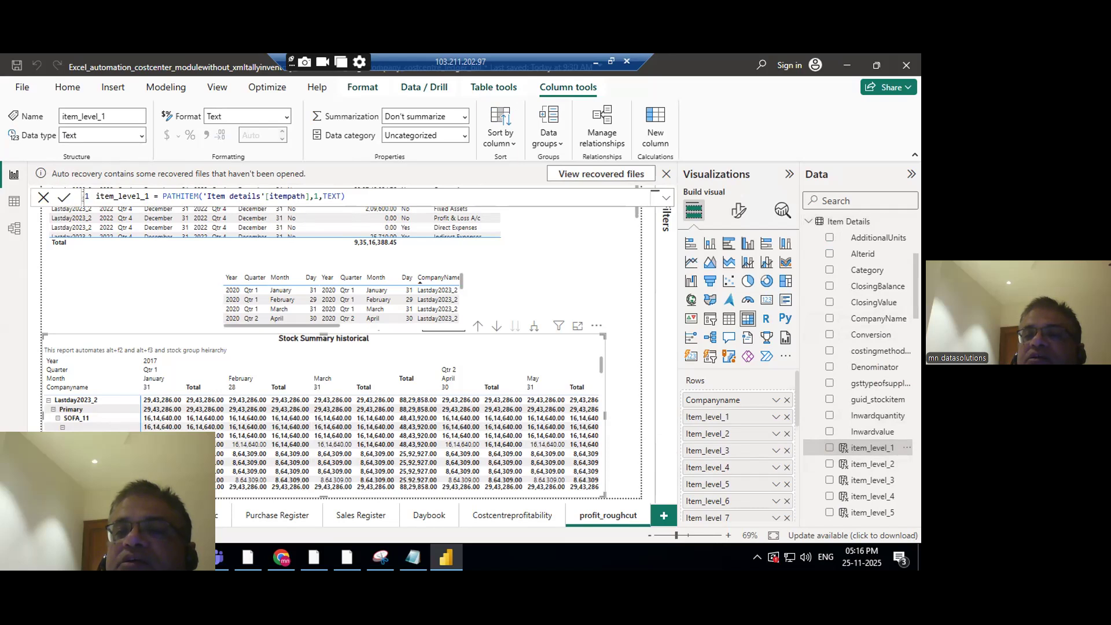
pyautogui.scroll(-5, 861, 370)
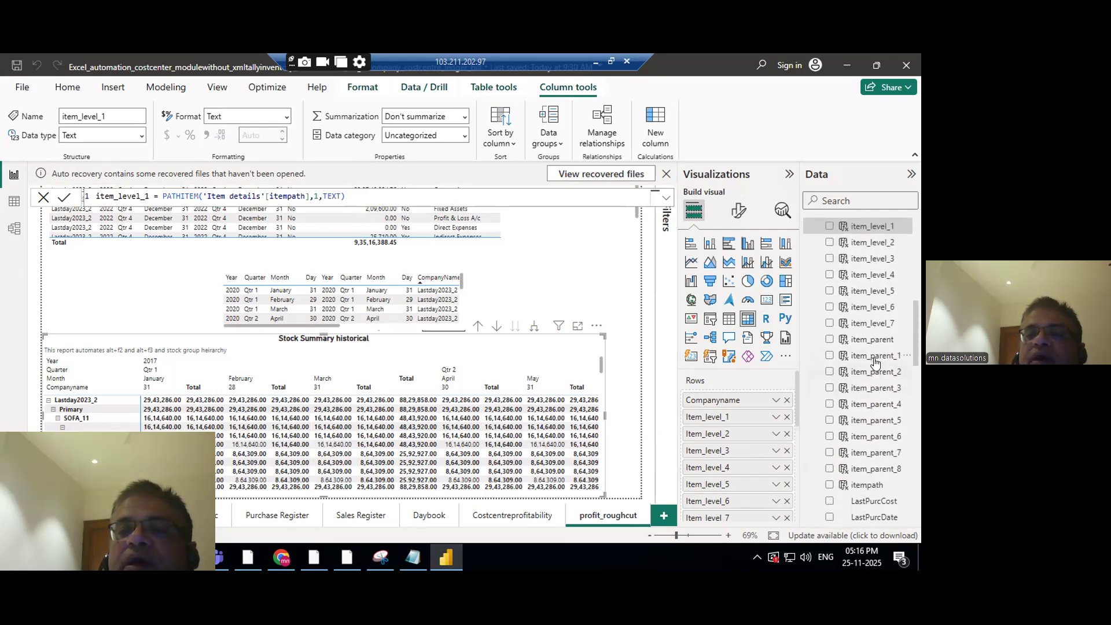
pyautogui.click(874, 358)
pyautogui.click(871, 373)
pyautogui.scroll(5, 861, 370)
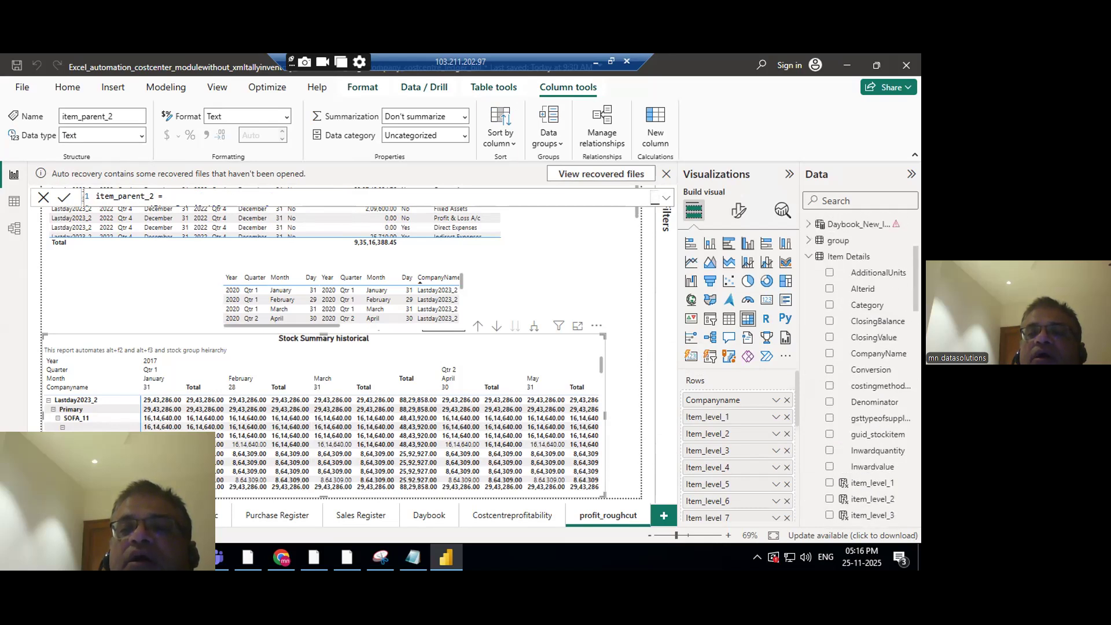
pyautogui.click(862, 320)
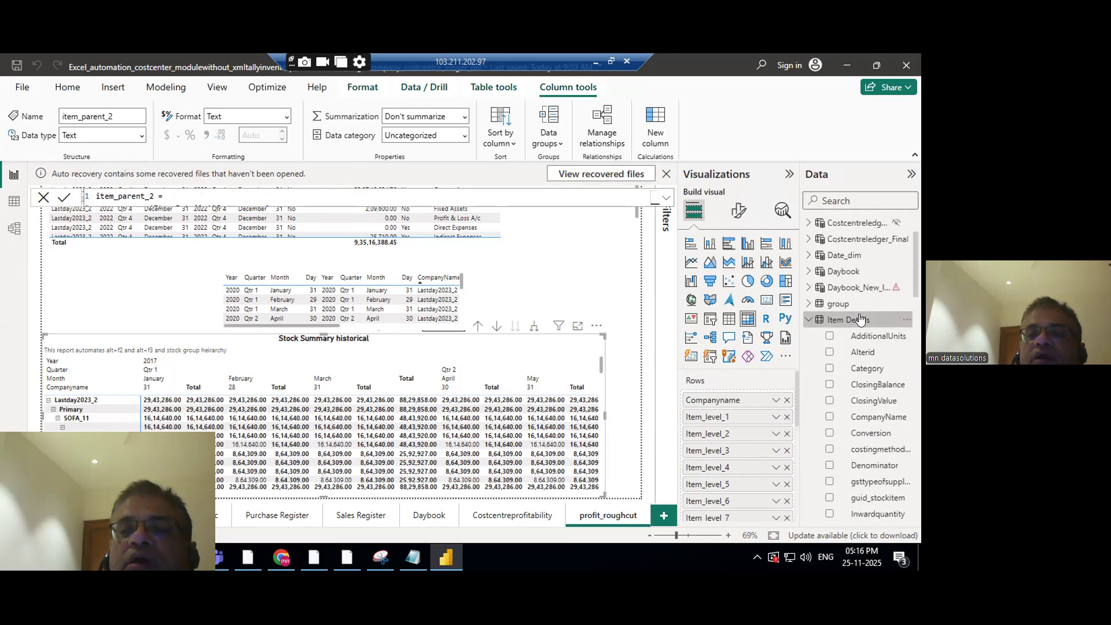
pyautogui.click(808, 319)
# Check how the STOCKSUMMARYAGGREGATE_MONTHLY formula combines the Item Details hierarchy with the unique month-end dates.
pyautogui.click(844, 467)
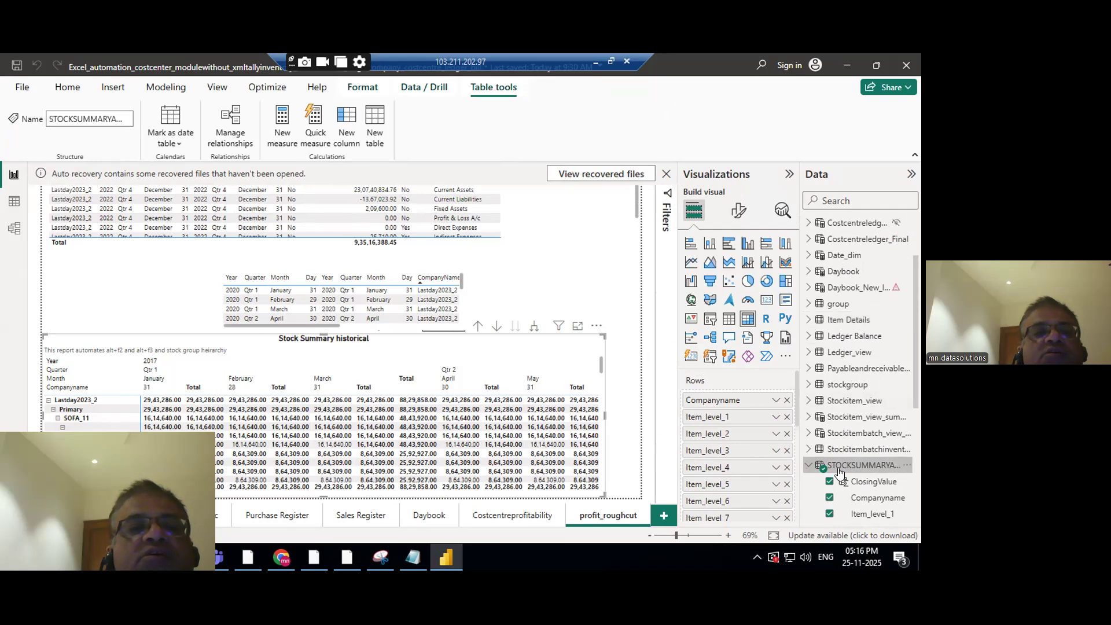
pyautogui.click(664, 194)
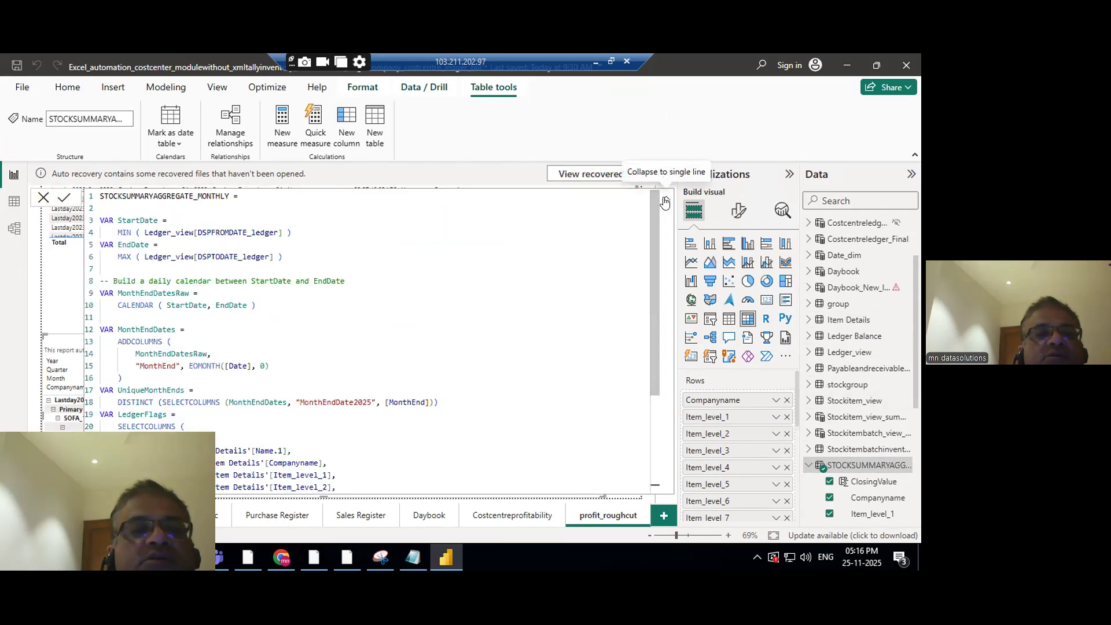
pyautogui.moveTo(655, 227)
pyautogui.mouseDown()
pyautogui.moveTo(665, 342)
pyautogui.moveTo(655, 239)
pyautogui.mouseUp()
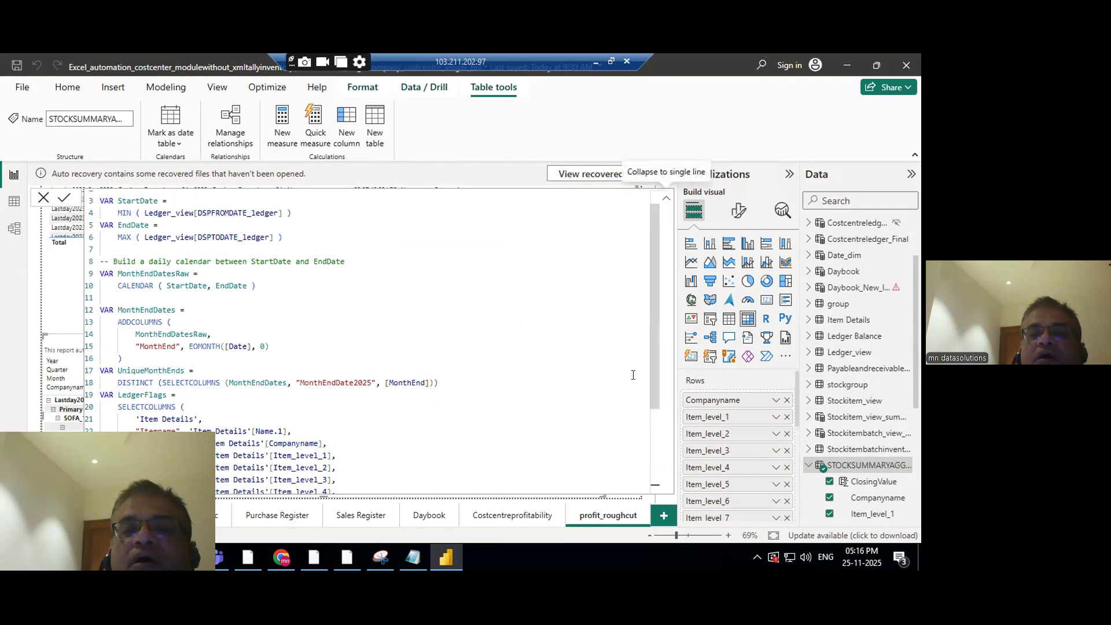
pyautogui.click(667, 193)
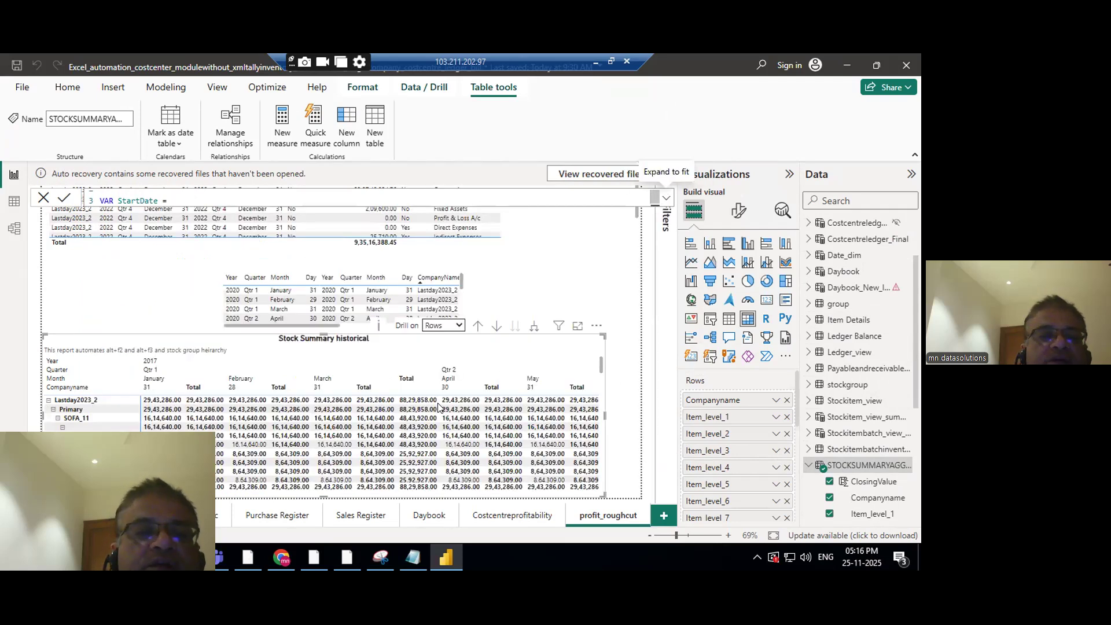
# Show the Stock Summary historical matrix in focus mode.
pyautogui.click(438, 404)
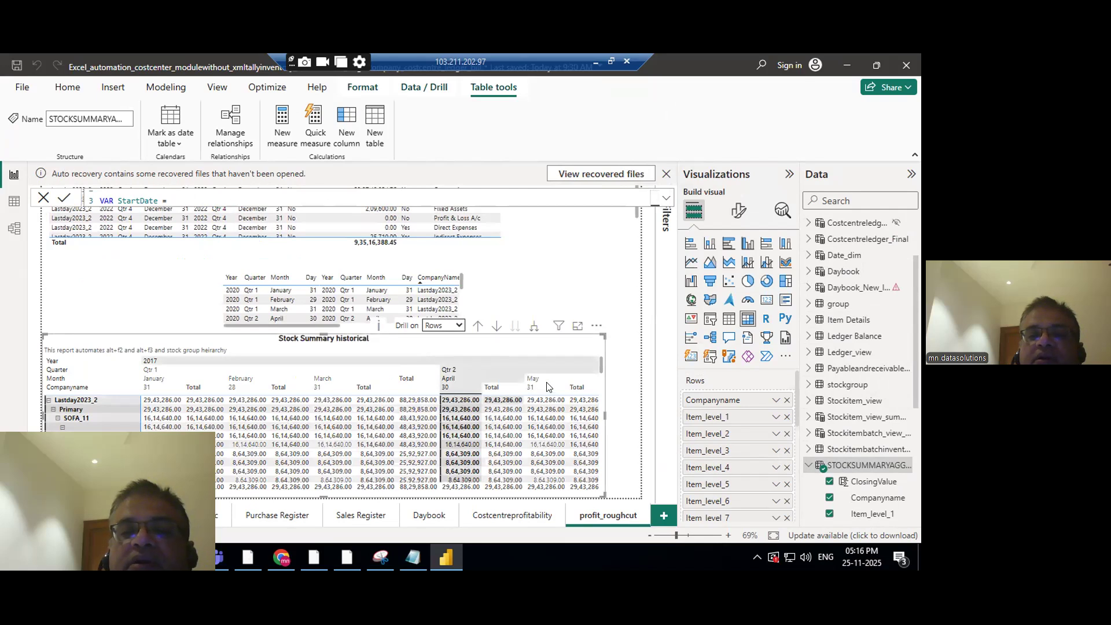
pyautogui.click(576, 328)
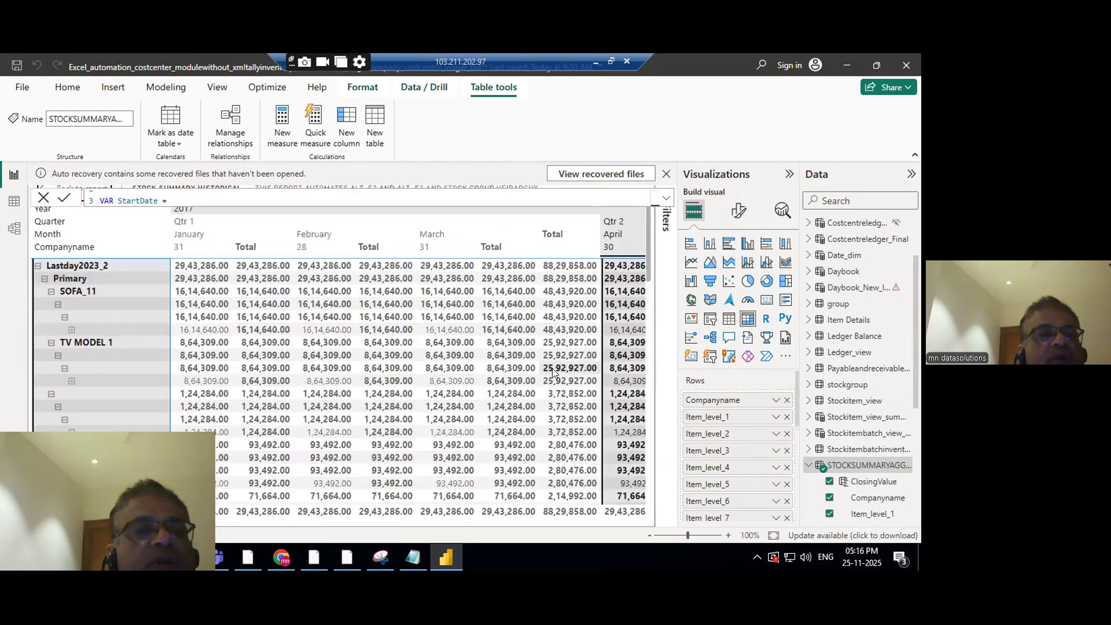
# Switch to TallyPrime and load the company Lastday2023_2 from the company list.
pyautogui.click(343, 556)
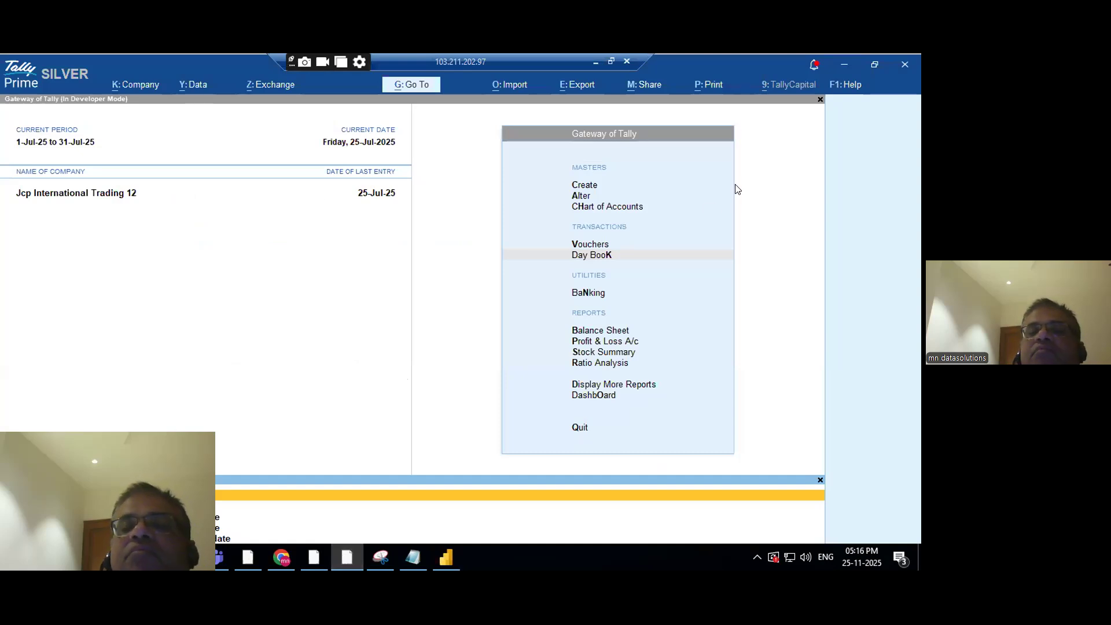
pyautogui.click(770, 247)
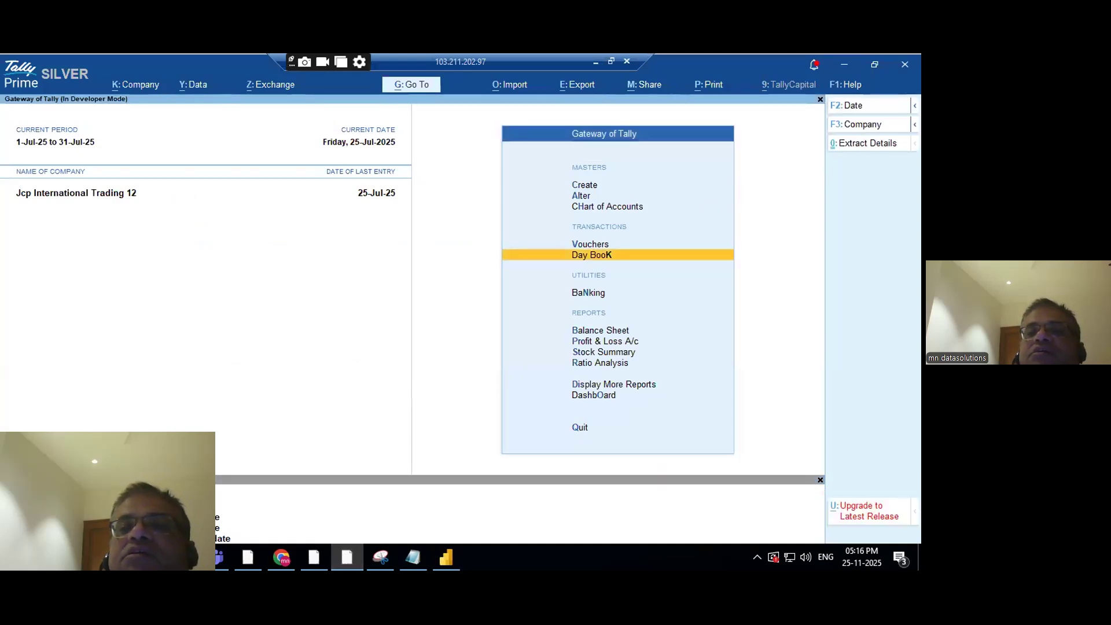
pyautogui.press('F3')
pyautogui.click(775, 142)
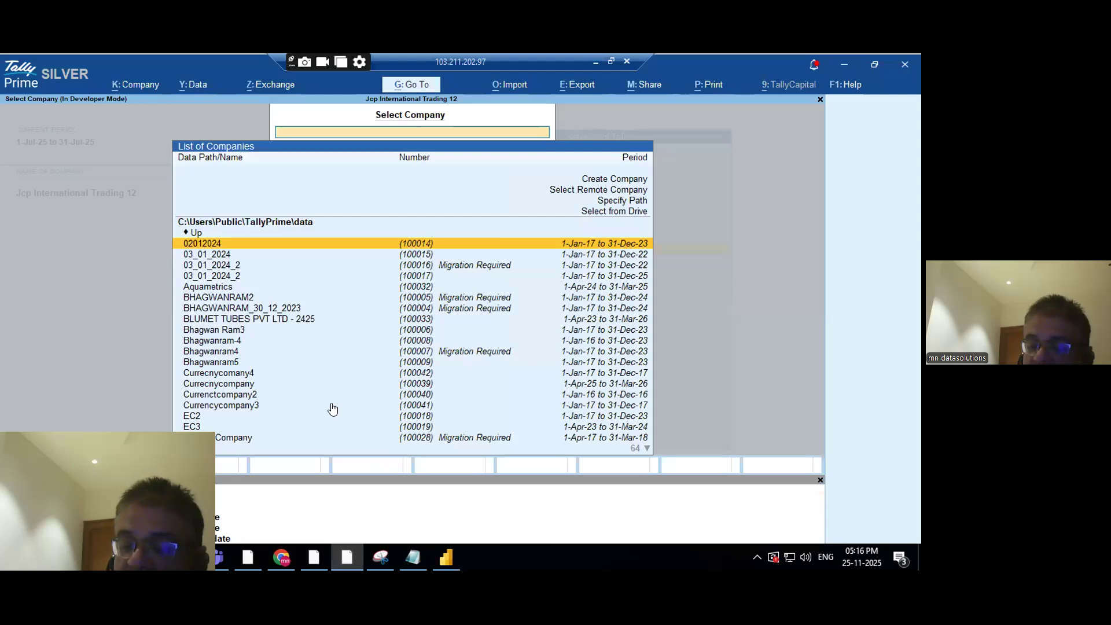
pyautogui.press('Down')
pyautogui.press('Down')
pyautogui.press('Down')
pyautogui.press('Down')
pyautogui.press('Down')
pyautogui.press('Down')
pyautogui.press('Down')
pyautogui.press('Down')
pyautogui.press('Down')
pyautogui.press('Down')
pyautogui.press('Down')
pyautogui.press('Down')
pyautogui.press('Down')
pyautogui.press('Down')
pyautogui.press('Down')
pyautogui.press('Down')
pyautogui.press('Down')
pyautogui.press('Down')
pyautogui.press('Down')
pyautogui.press('Down')
pyautogui.press('Down')
pyautogui.press('Down')
pyautogui.press('Down')
pyautogui.press('Down')
pyautogui.press('Down')
pyautogui.press('Down')
pyautogui.press('Down')
pyautogui.press('Down')
pyautogui.press('Down')
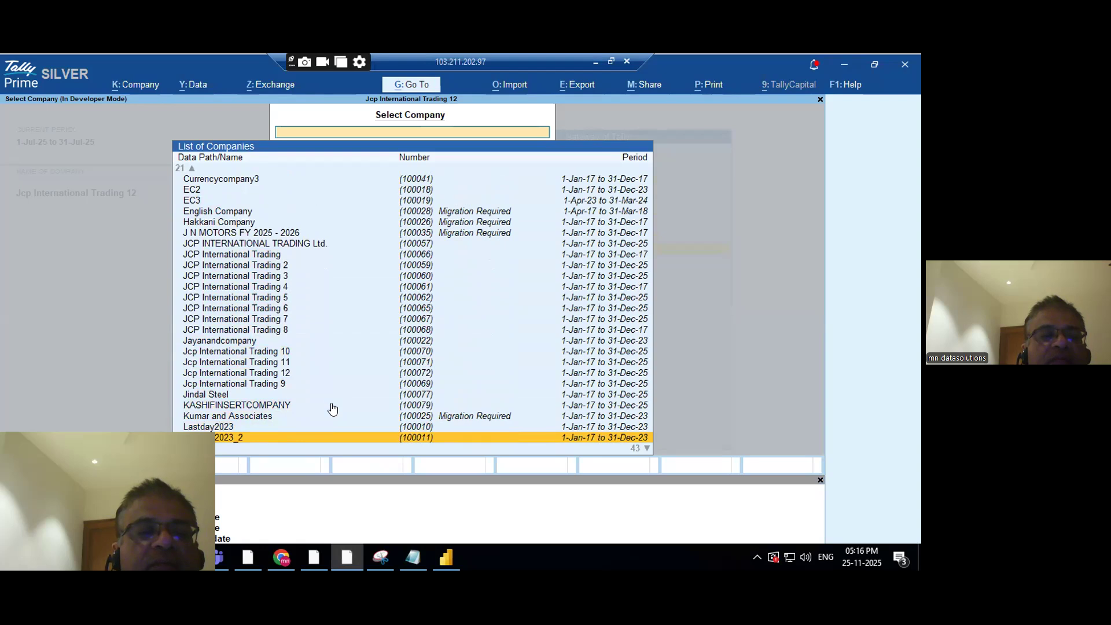
pyautogui.press('Return')
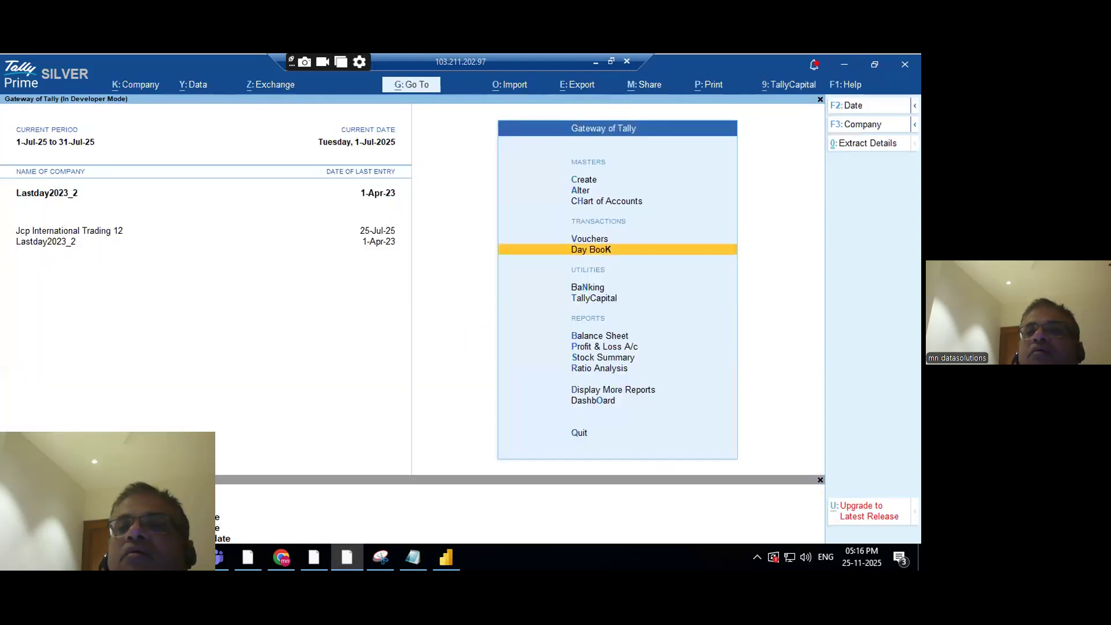
# Check the first month-end in the Power BI matrix and set the TallyPrime period from 31-1-2017 to 31-1-2017.
pyautogui.click(774, 128)
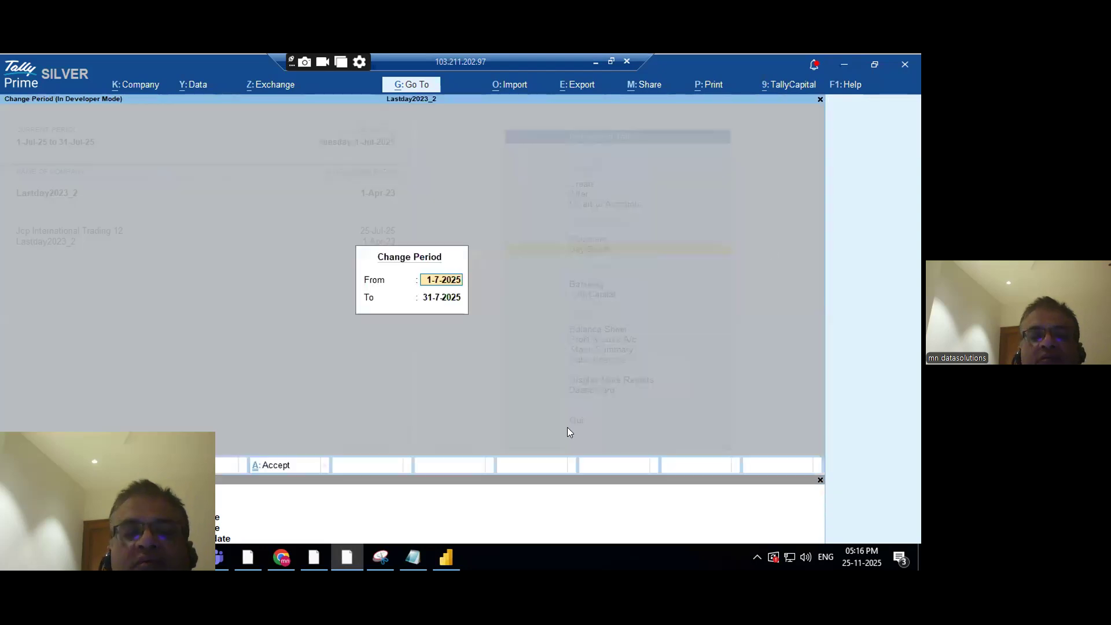
pyautogui.click(443, 556)
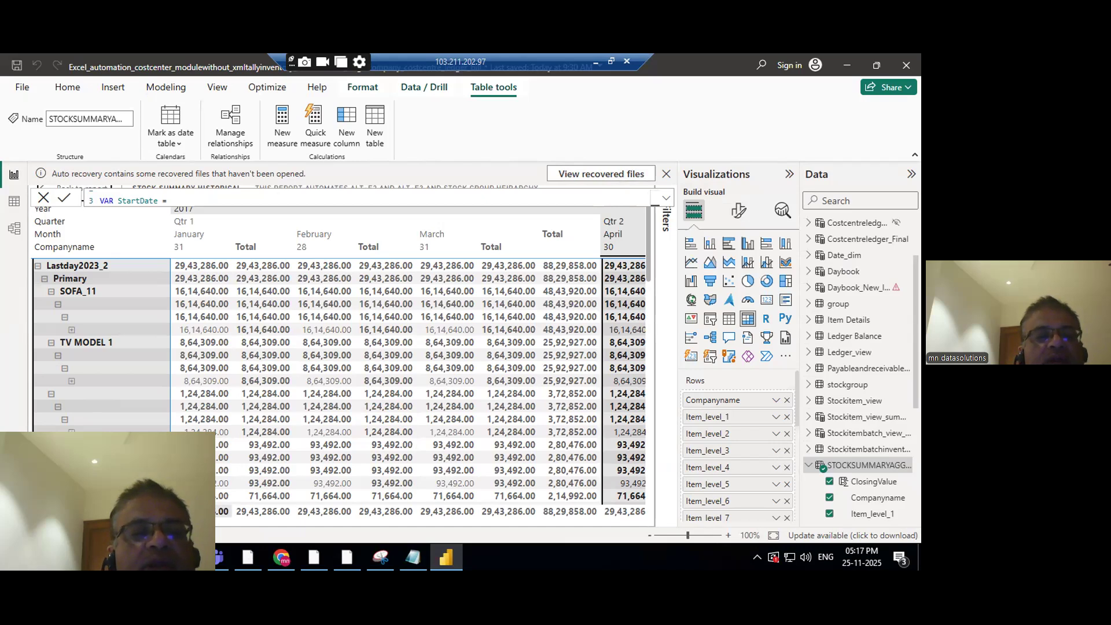
pyautogui.click(349, 556)
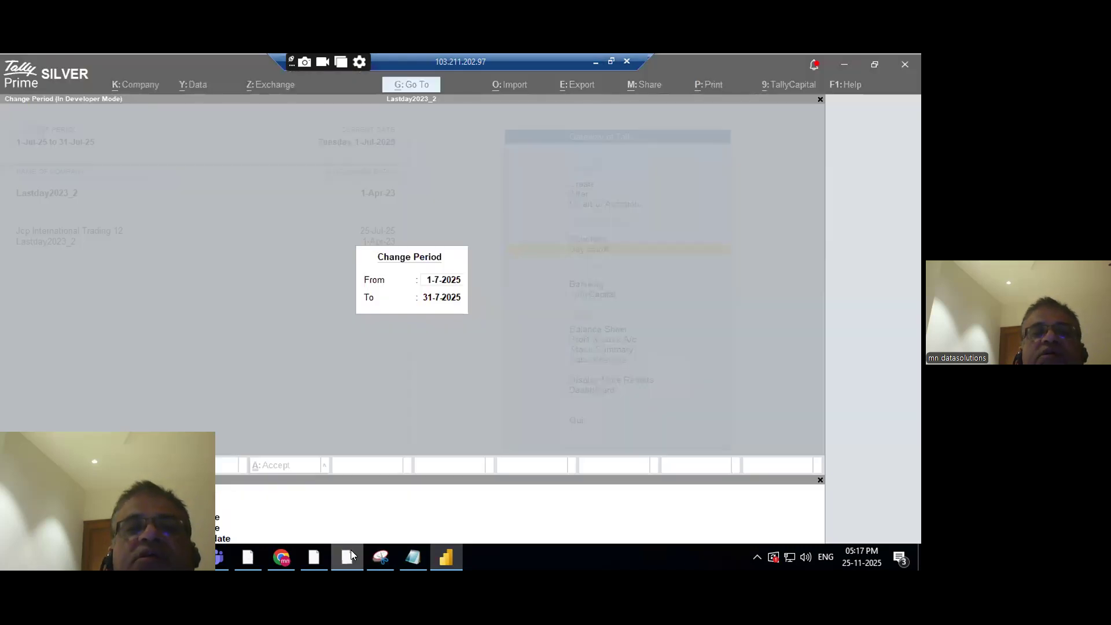
pyautogui.write('31-1-2017')
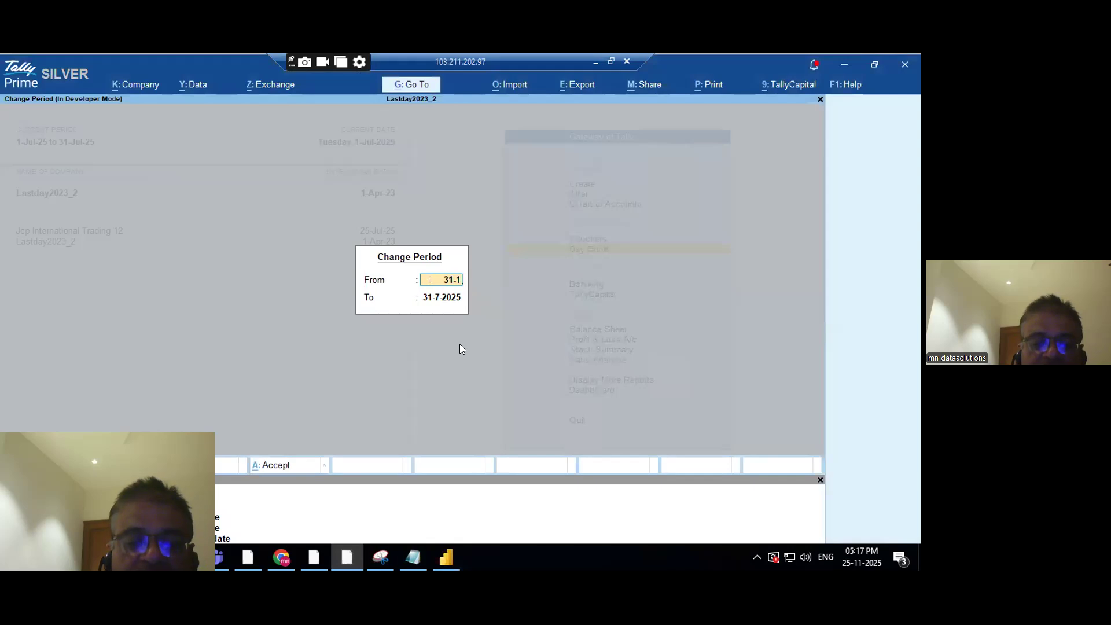
pyautogui.press('Return')
pyautogui.write('31-1-2017')
pyautogui.press('Return')
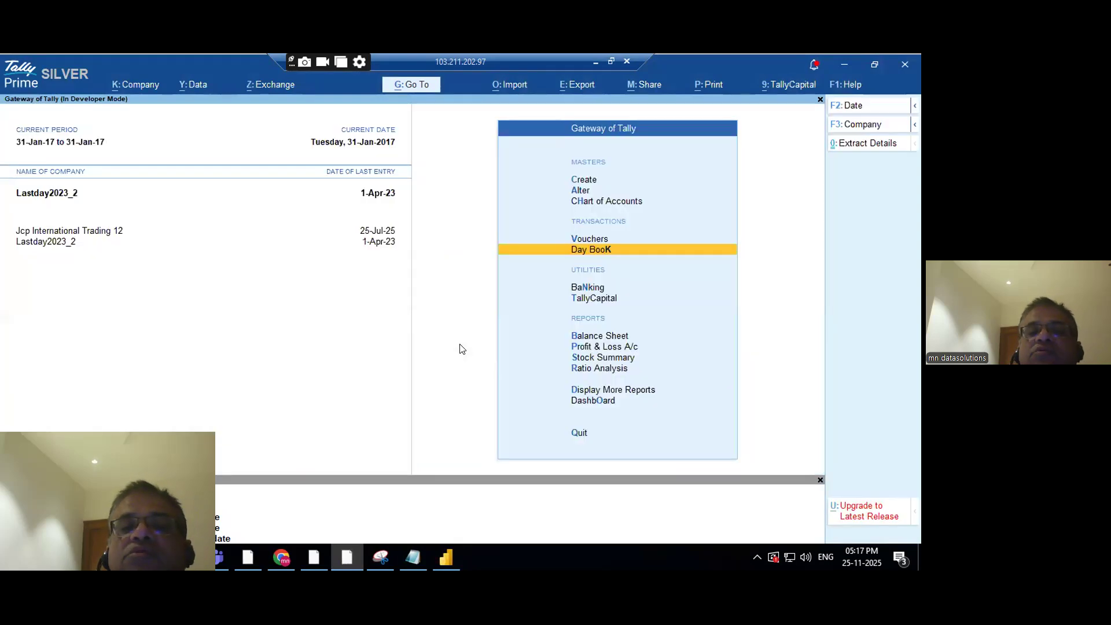
# Show the TallyPrime Stock Summary by stock item and compare its closing value with the January 2017 total in Power BI.
pyautogui.click(594, 358)
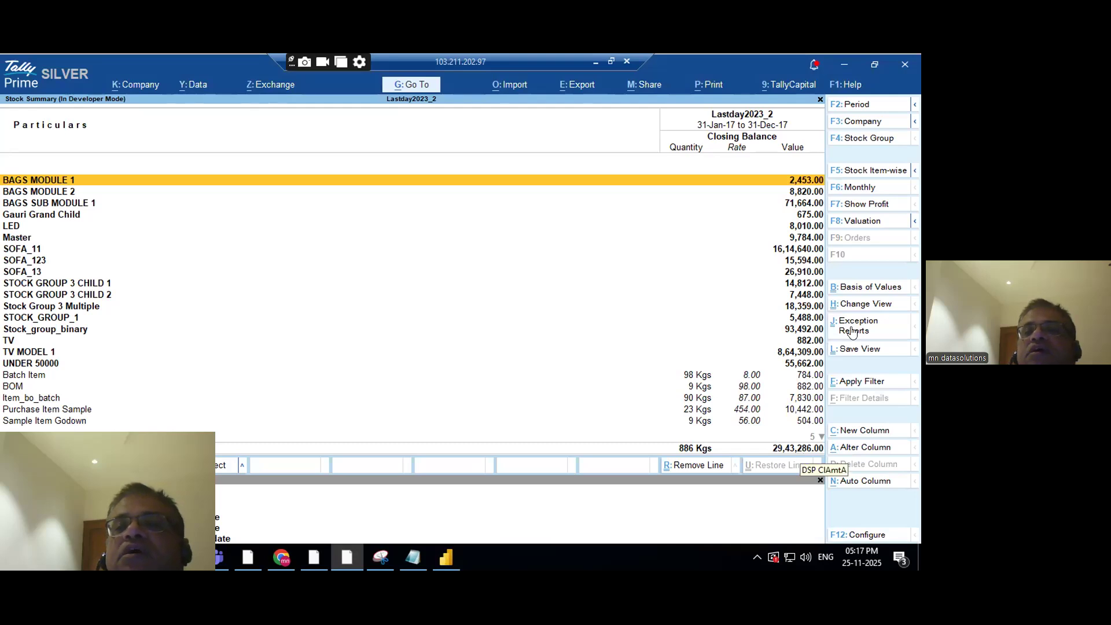
pyautogui.click(879, 171)
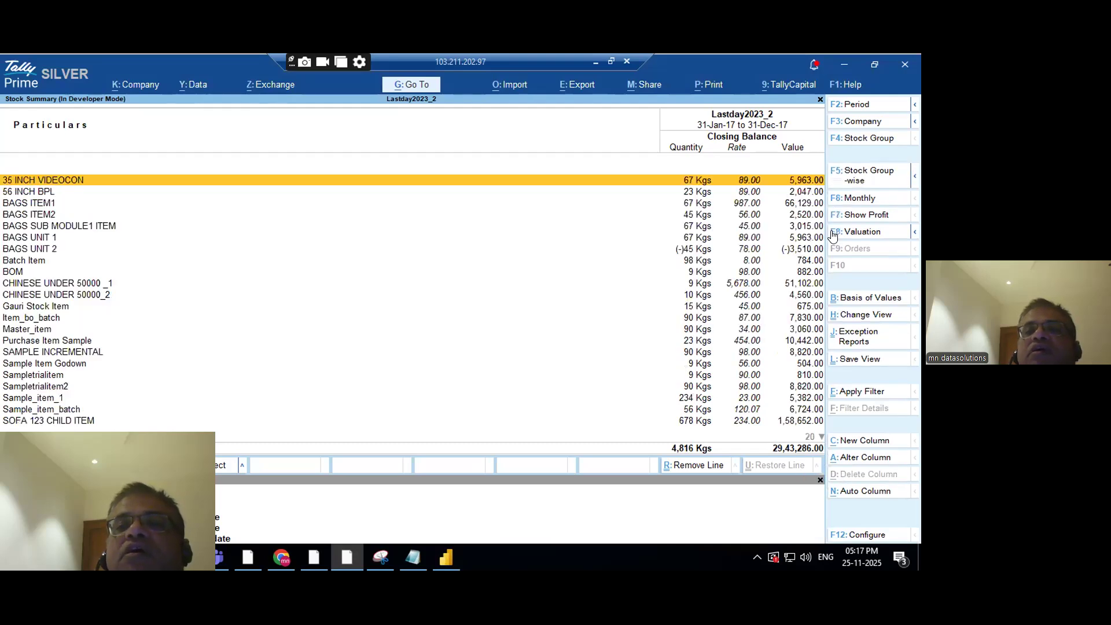
pyautogui.click(450, 555)
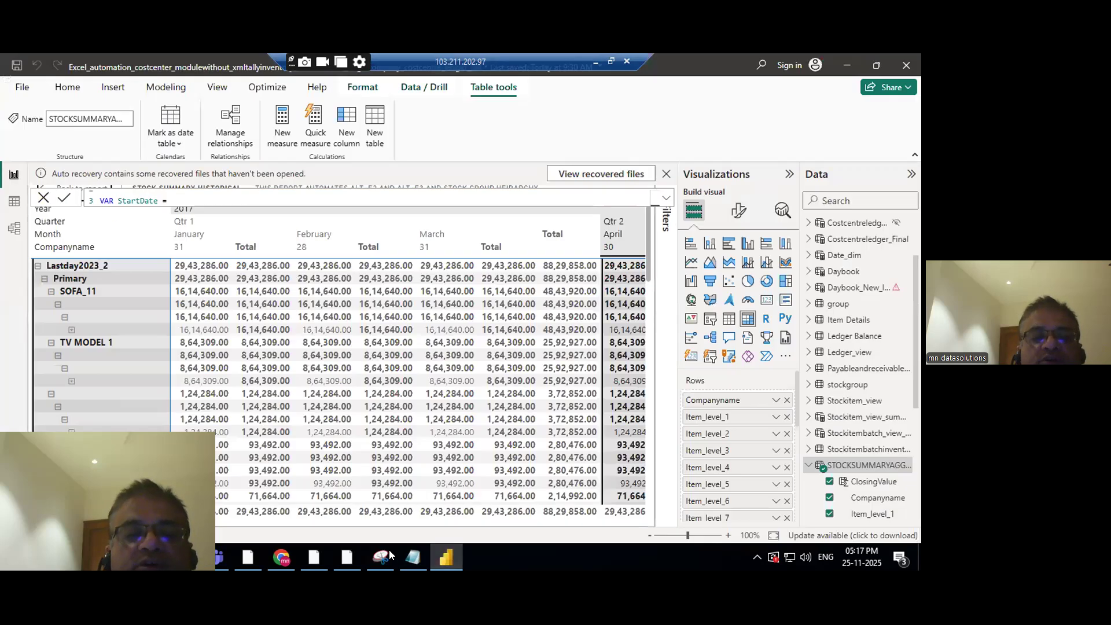
pyautogui.click(347, 556)
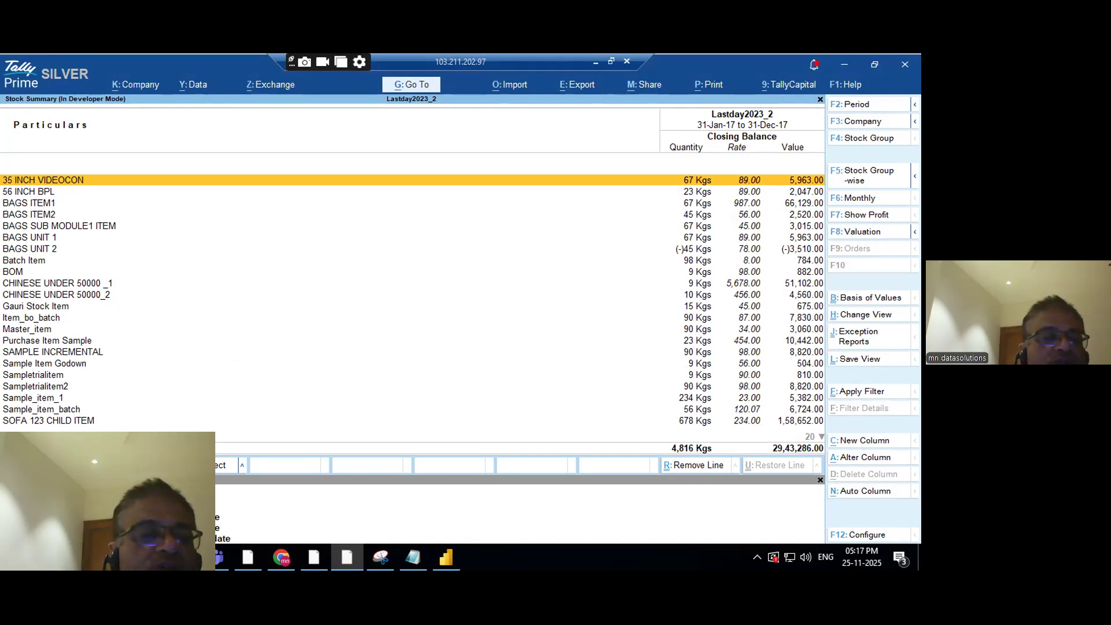
# Capture the TallyPrime Stock Summary with its report options as a snip in Snipping Tool.
pyautogui.press('super')
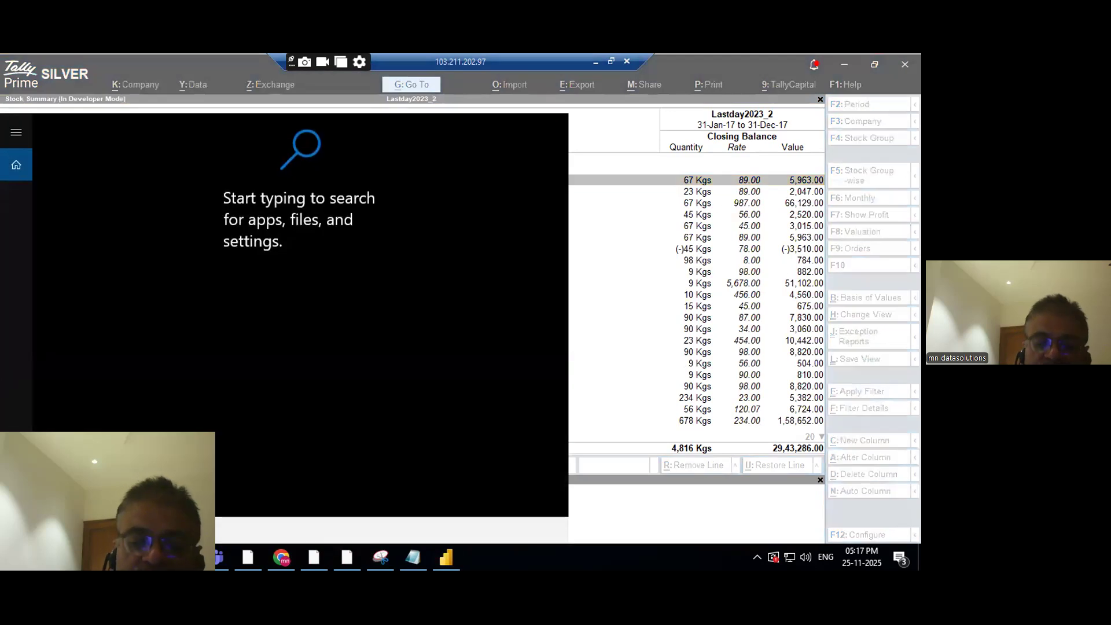
pyautogui.press('Escape')
pyautogui.click(103, 177)
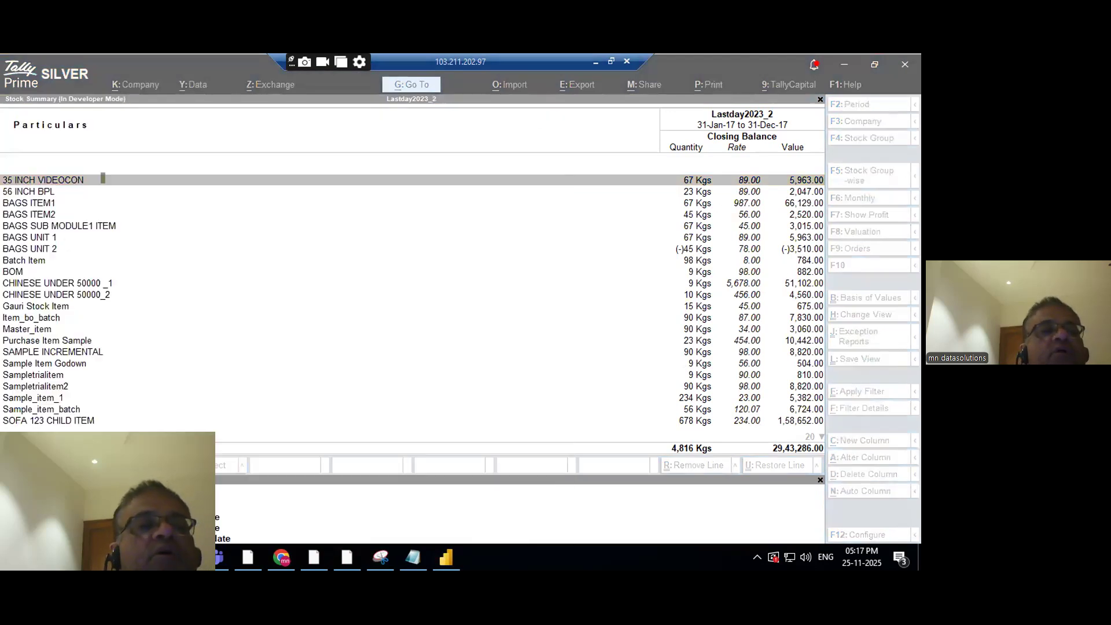
pyautogui.click(26, 101)
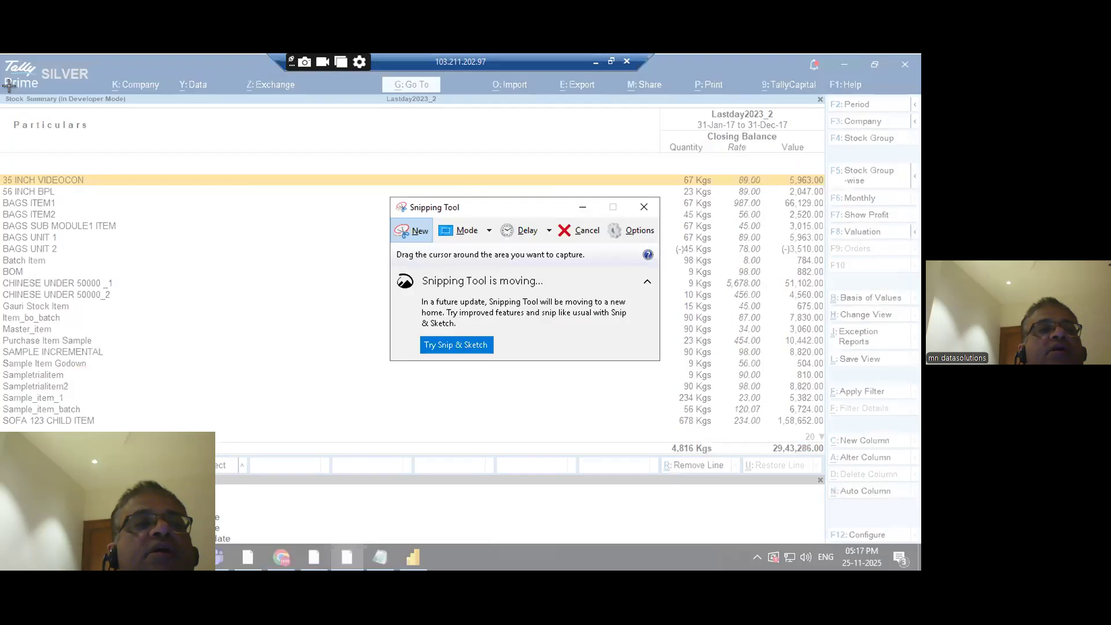
pyautogui.moveTo(1, 93); pyautogui.dragTo(921, 570)
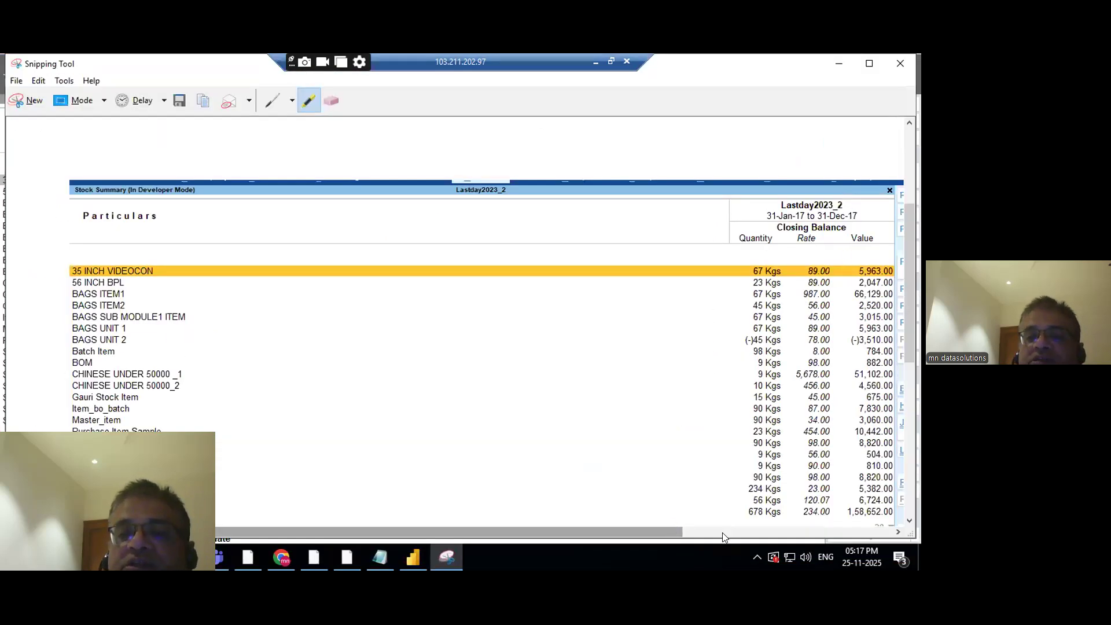
# Highlight the Period, Company, Stock Group, Stock Group-wise, Monthly and Apply Filter options in the snip, then minimize Snipping Tool.
pyautogui.click(723, 537)
pyautogui.click(828, 528)
pyautogui.moveTo(640, 195)
pyautogui.mouseDown()
pyautogui.moveTo(683, 195)
pyautogui.moveTo(681, 212)
pyautogui.moveTo(699, 229)
pyautogui.mouseUp()
pyautogui.moveTo(645, 255); pyautogui.dragTo(723, 266)
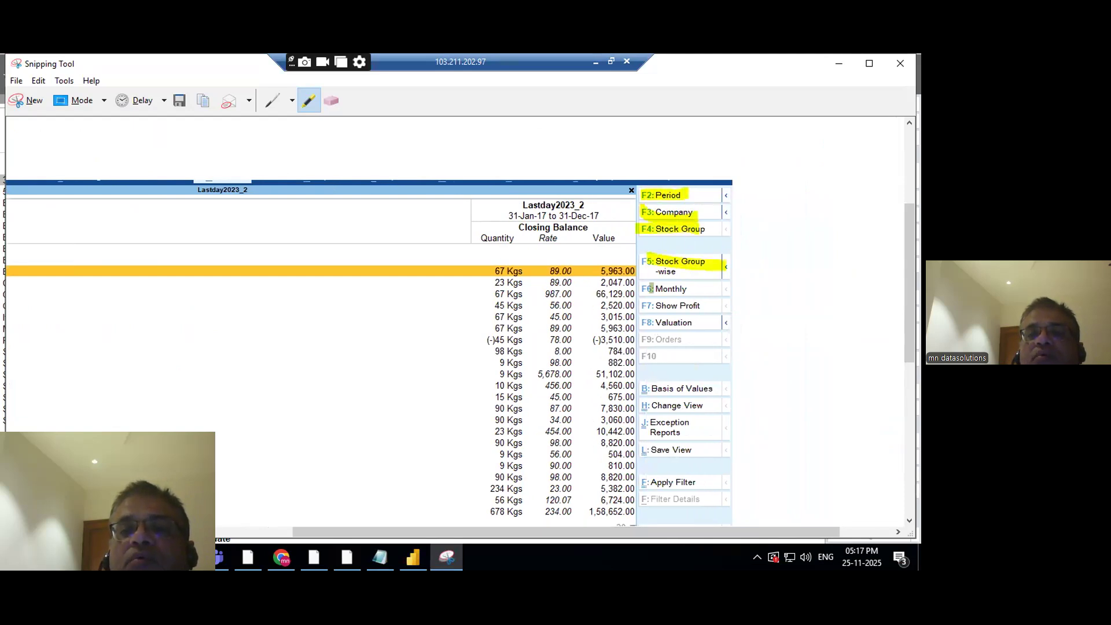
pyautogui.moveTo(641, 288); pyautogui.dragTo(685, 288)
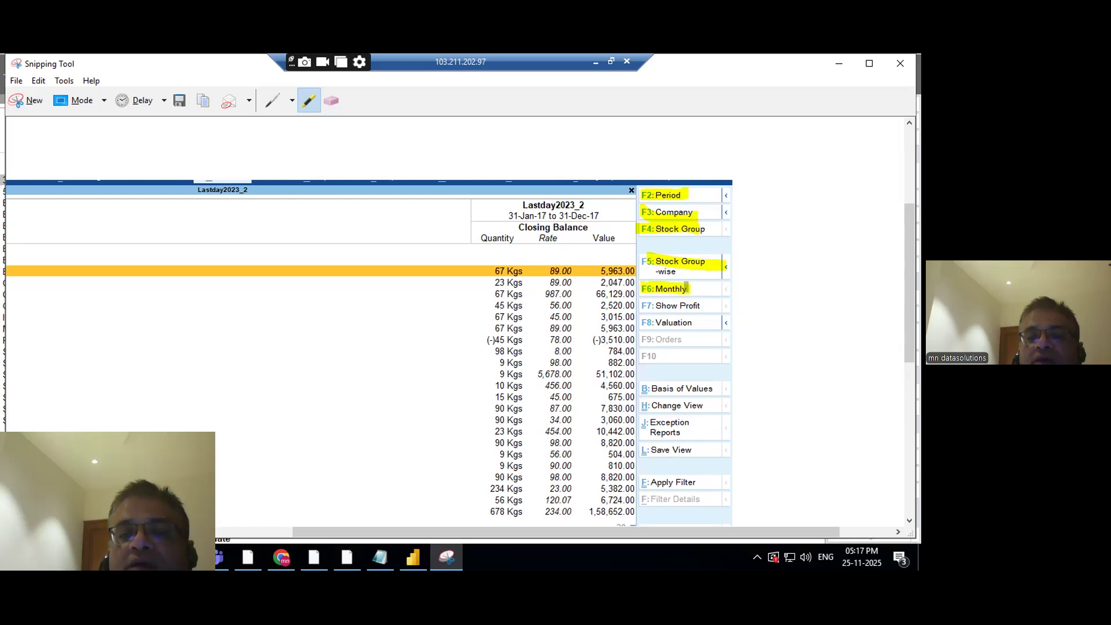
pyautogui.moveTo(638, 479); pyautogui.dragTo(705, 482)
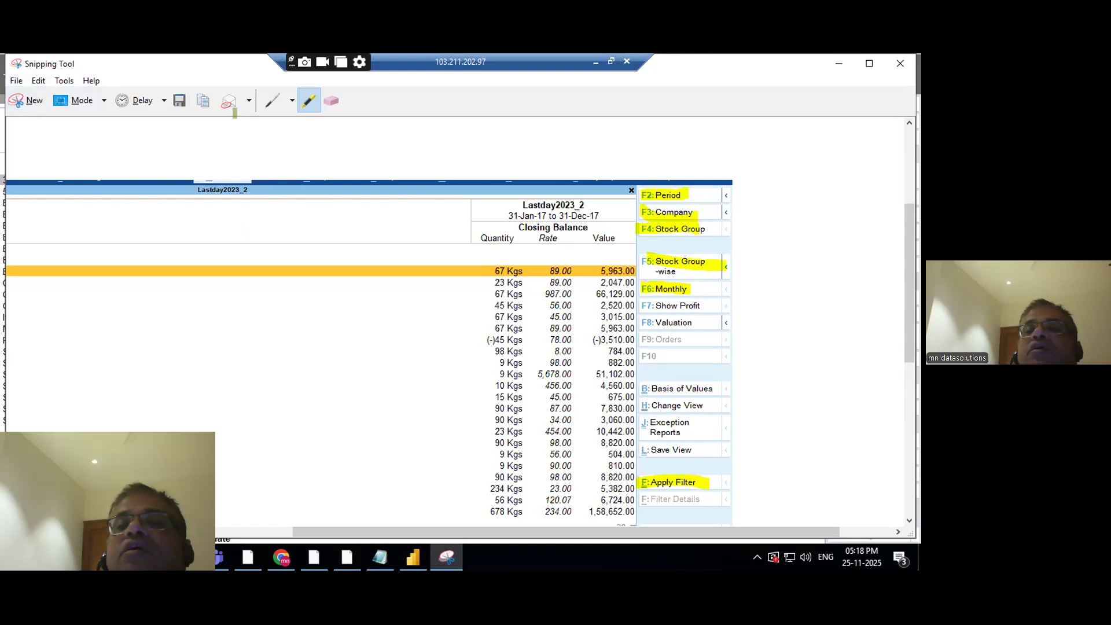
pyautogui.click(839, 64)
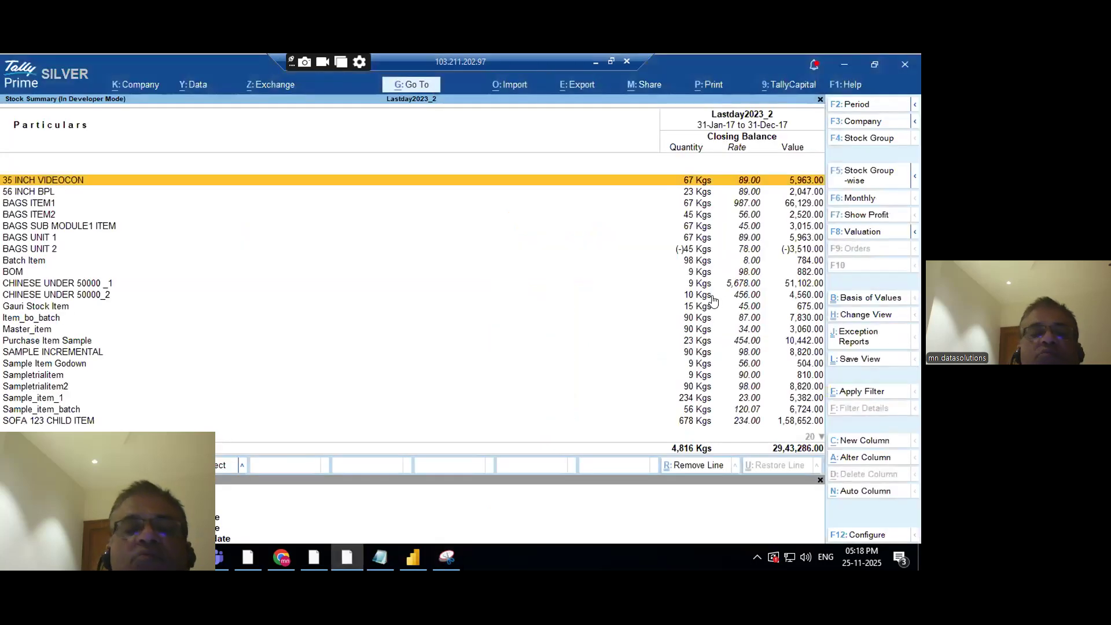
# Compare the Power BI historical matrix with the highlighted report options in the Snipping Tool capture.
pyautogui.click(412, 554)
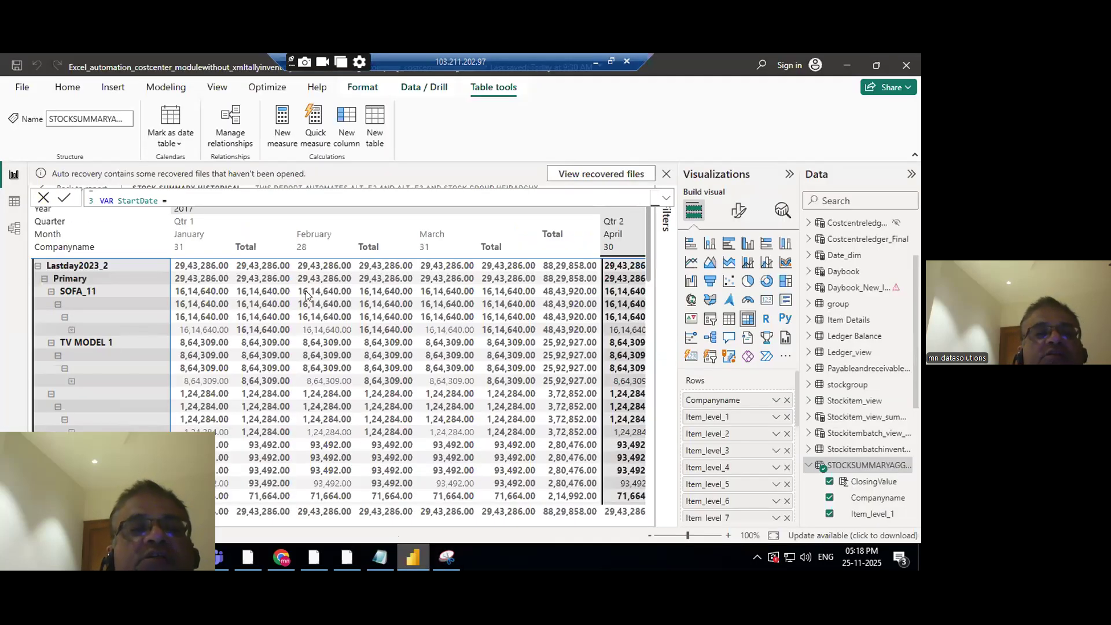
pyautogui.click(445, 555)
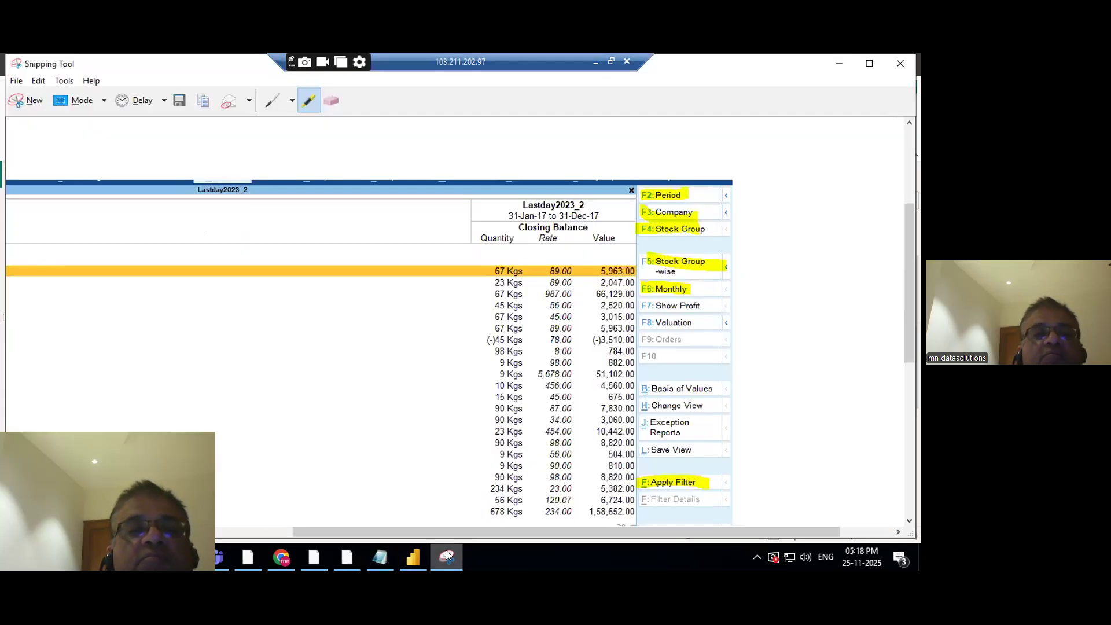
pyautogui.click(414, 556)
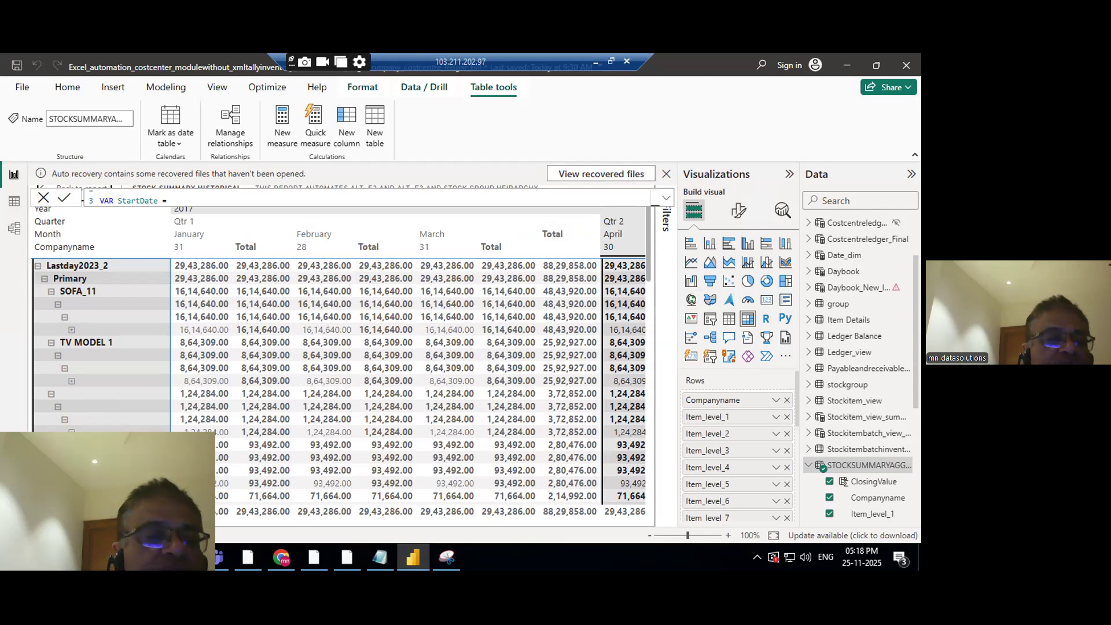
# Look across the 2017 month-end columns of the matrix and open the visual's formatting settings.
pyautogui.hscroll(5, 408, 365)
pyautogui.hscroll(3, 408, 364)
pyautogui.hscroll(8, 400, 301)
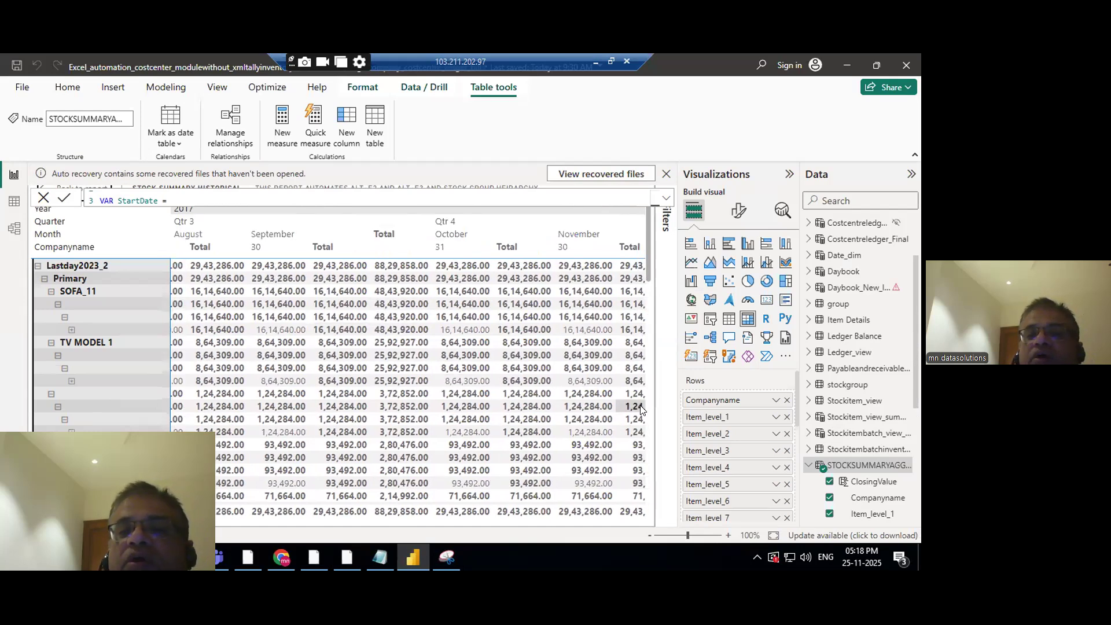
pyautogui.click(738, 210)
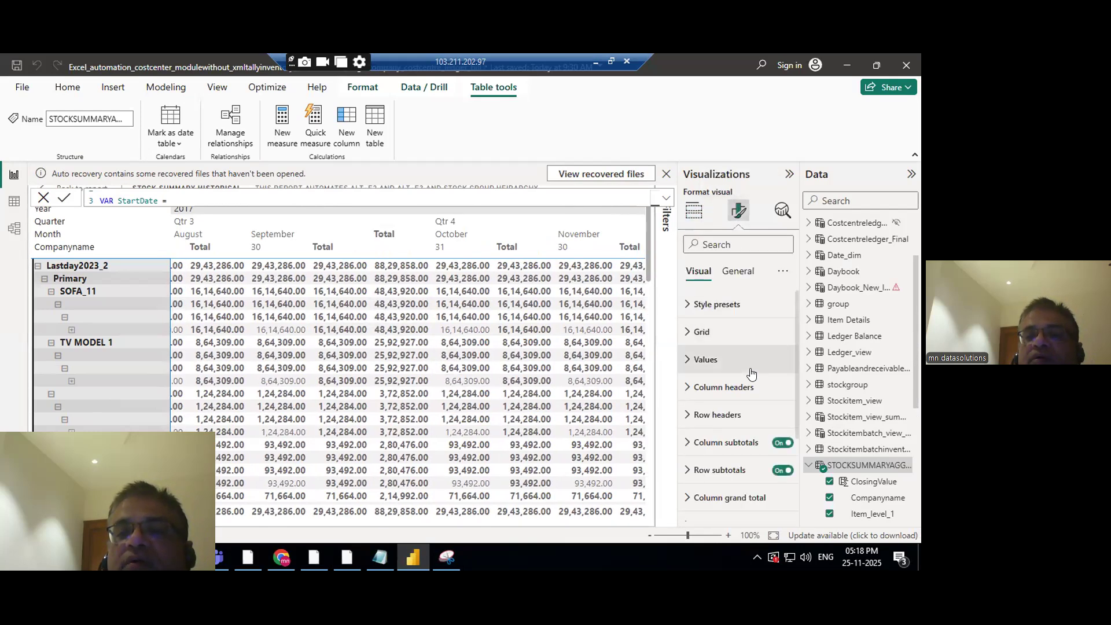
pyautogui.click(781, 471)
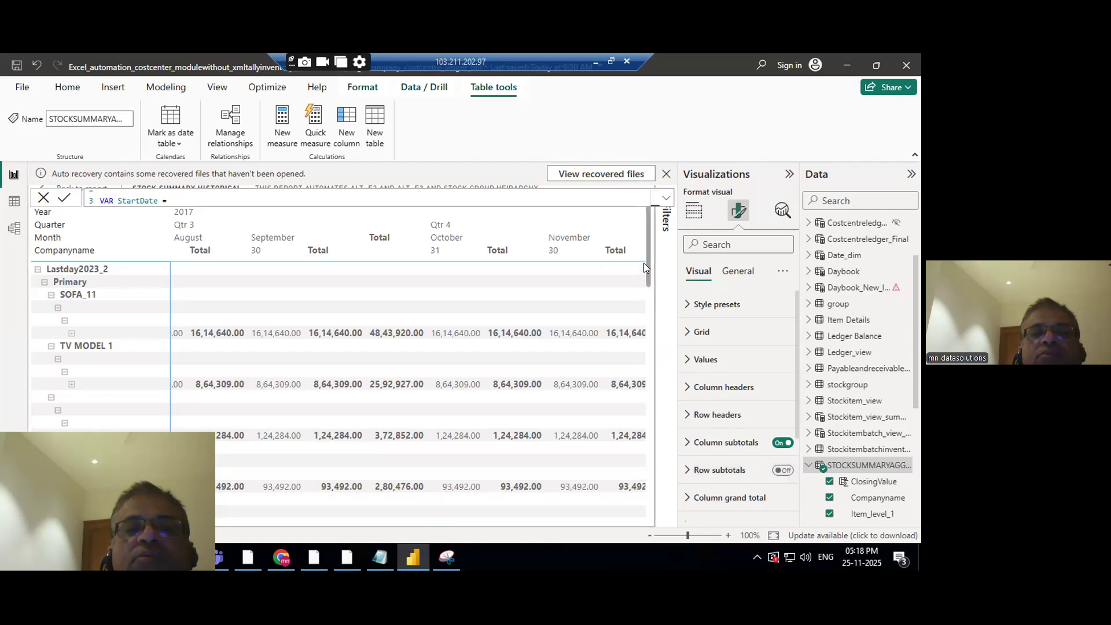
pyautogui.moveTo(647, 261); pyautogui.dragTo(641, 478)
pyautogui.click(782, 469)
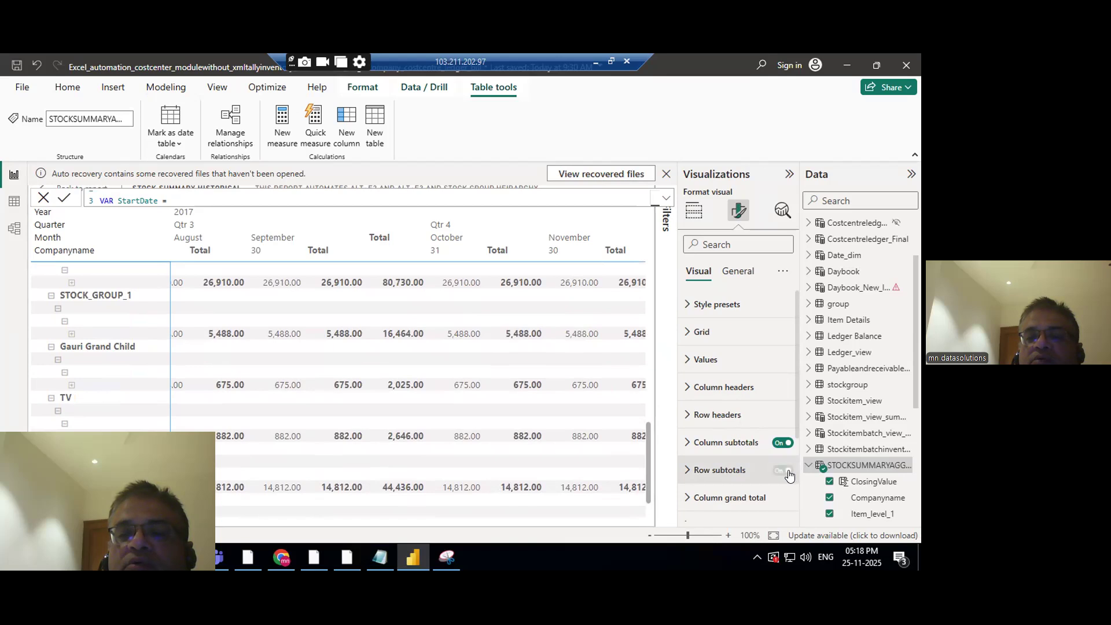
# Turn off the matrix's column subtotals and select the grand total for 31 October 2022.
pyautogui.click(782, 443)
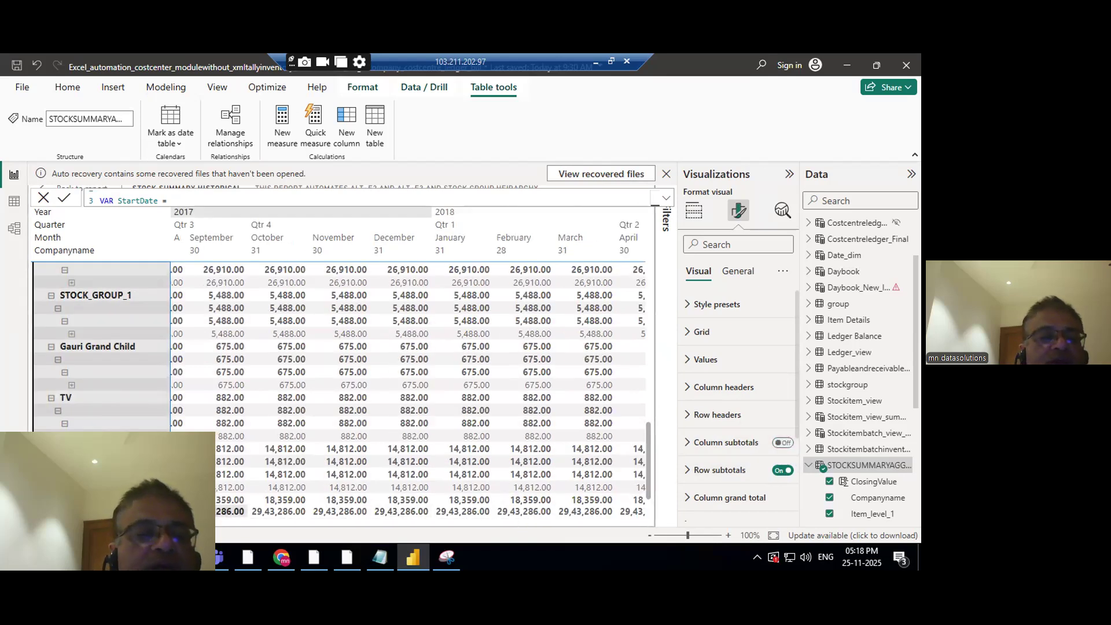
pyautogui.moveTo(133, 520); pyautogui.dragTo(535, 549)
pyautogui.click(522, 513)
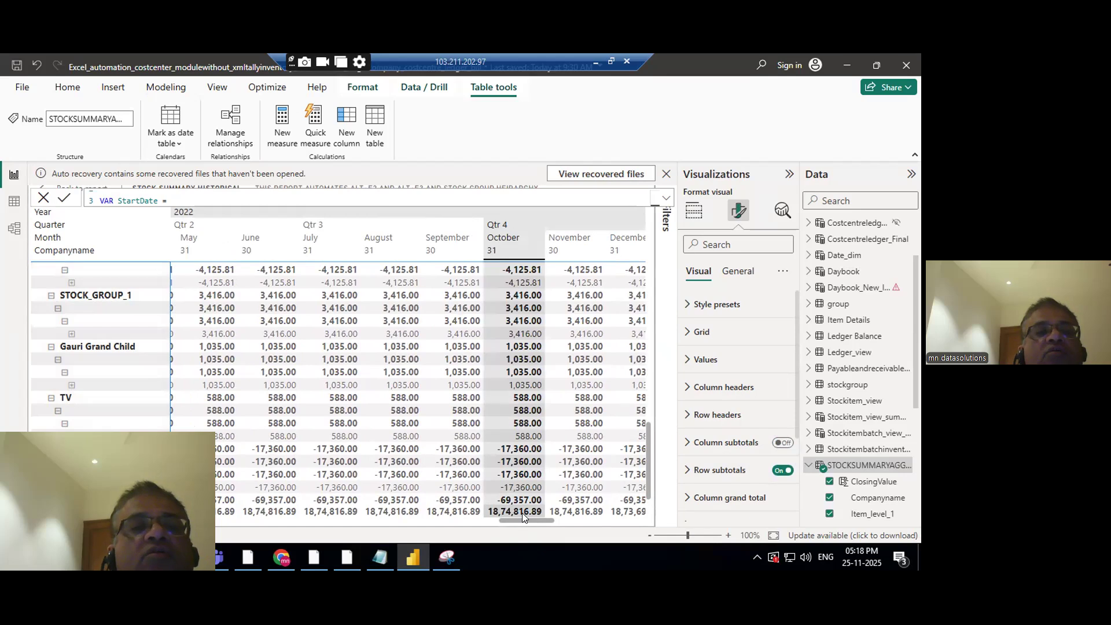
# Switch to TallyPrime and set the Stock Summary period from 31-10-2022 to 31-10-2022.
pyautogui.click(346, 555)
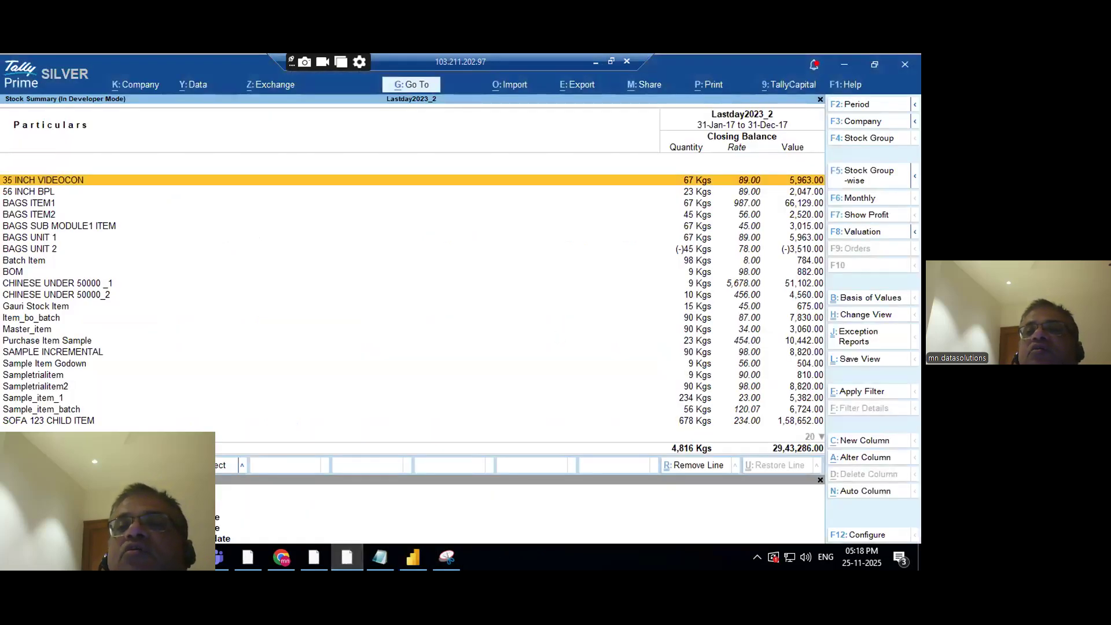
pyautogui.press('F2')
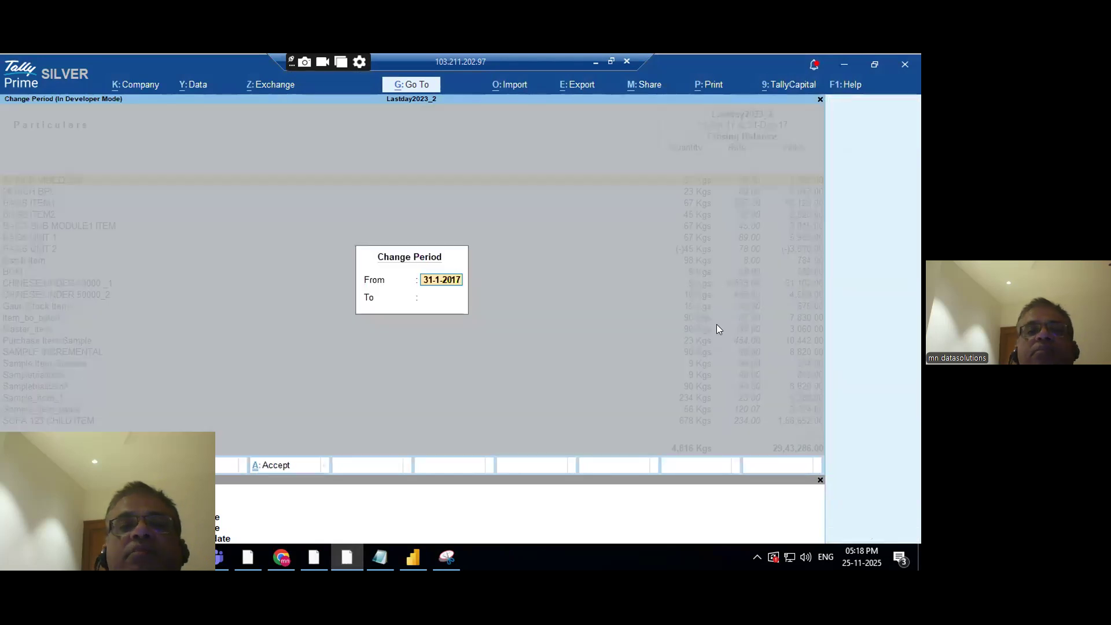
pyautogui.write('31-')
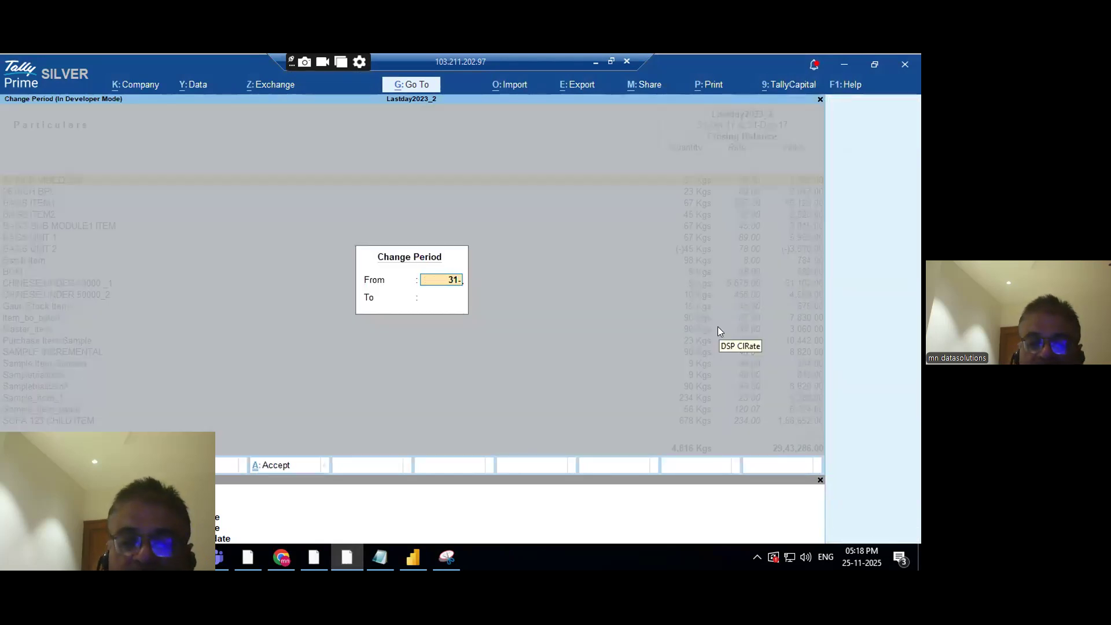
pyautogui.write('10-2022')
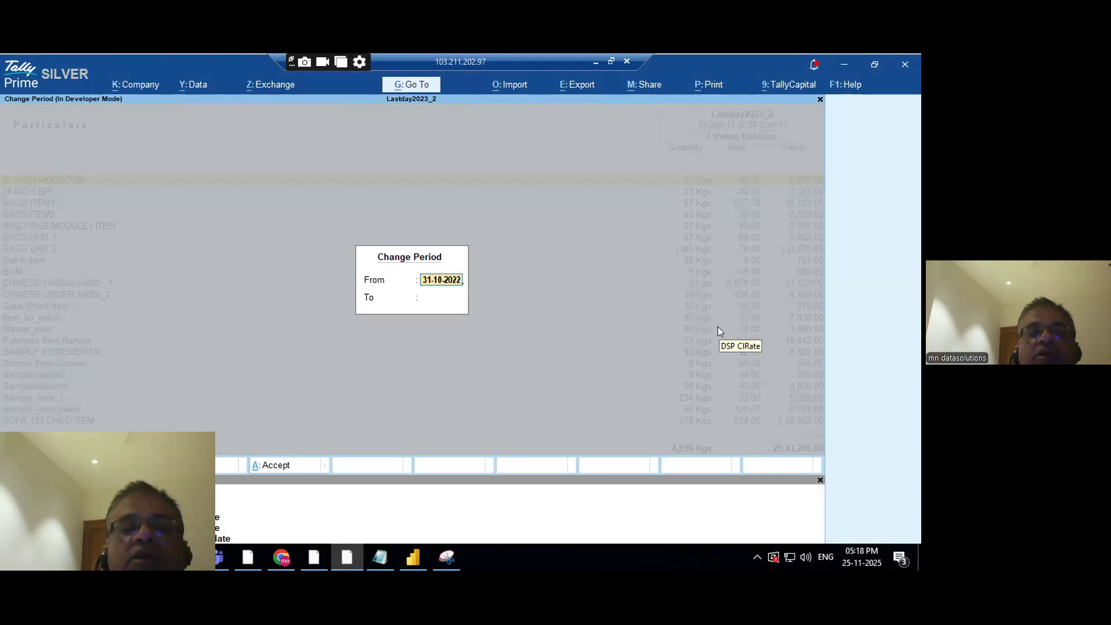
pyautogui.press('Return')
pyautogui.write('31-10-2022')
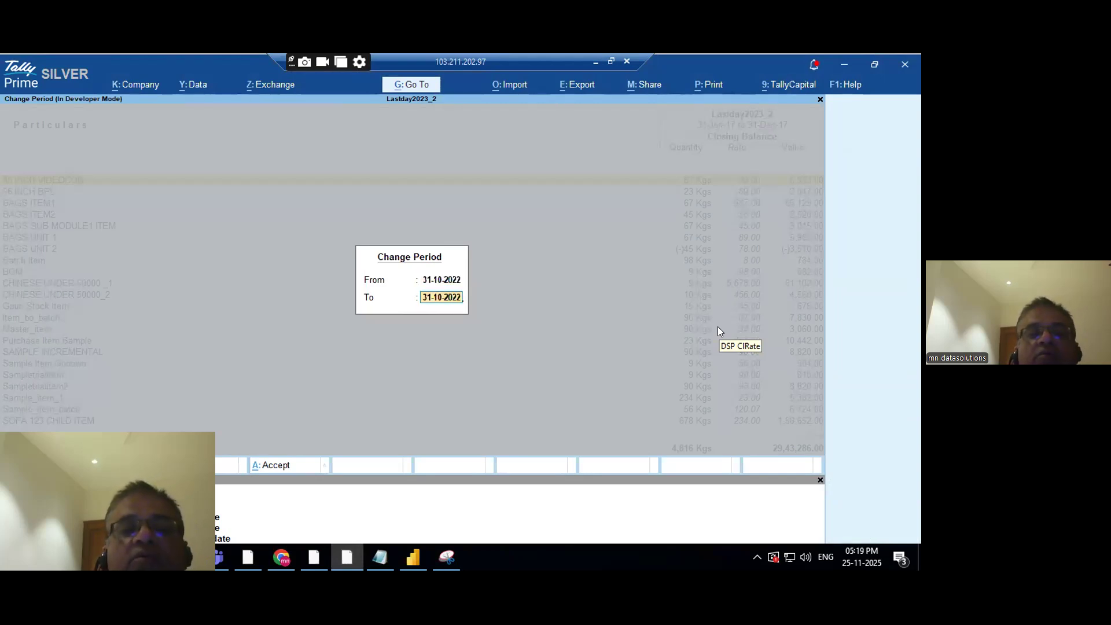
pyautogui.press('Return')
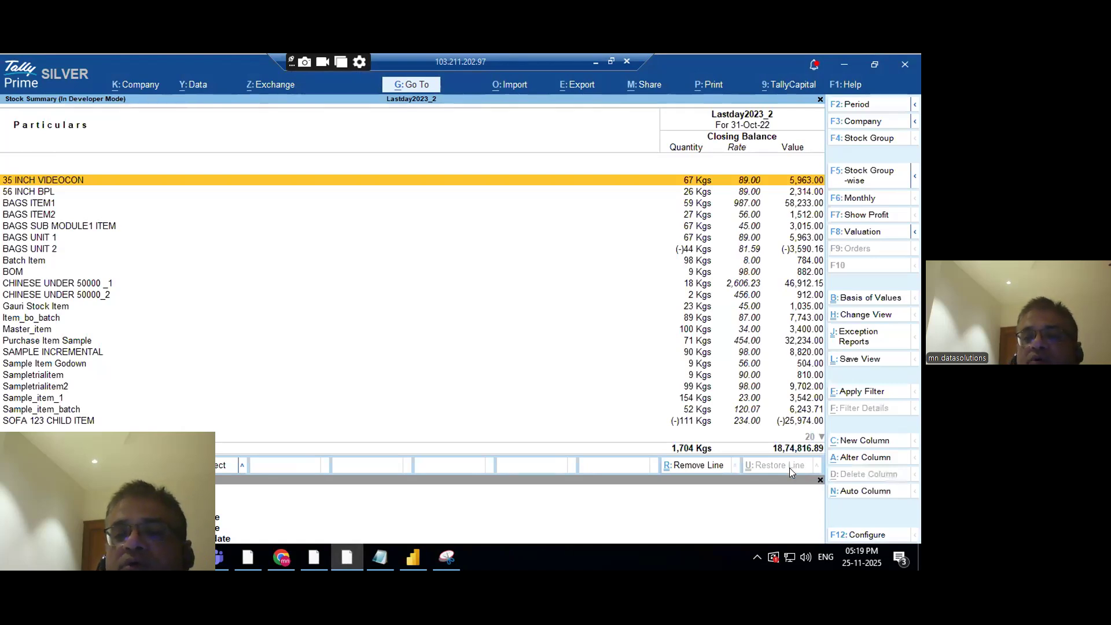
# Check the October 2022 total and the STOCKSUMMARYAGGREGATE_MONTHLY fields in Power BI, and bring back the highlighted snip.
pyautogui.click(410, 556)
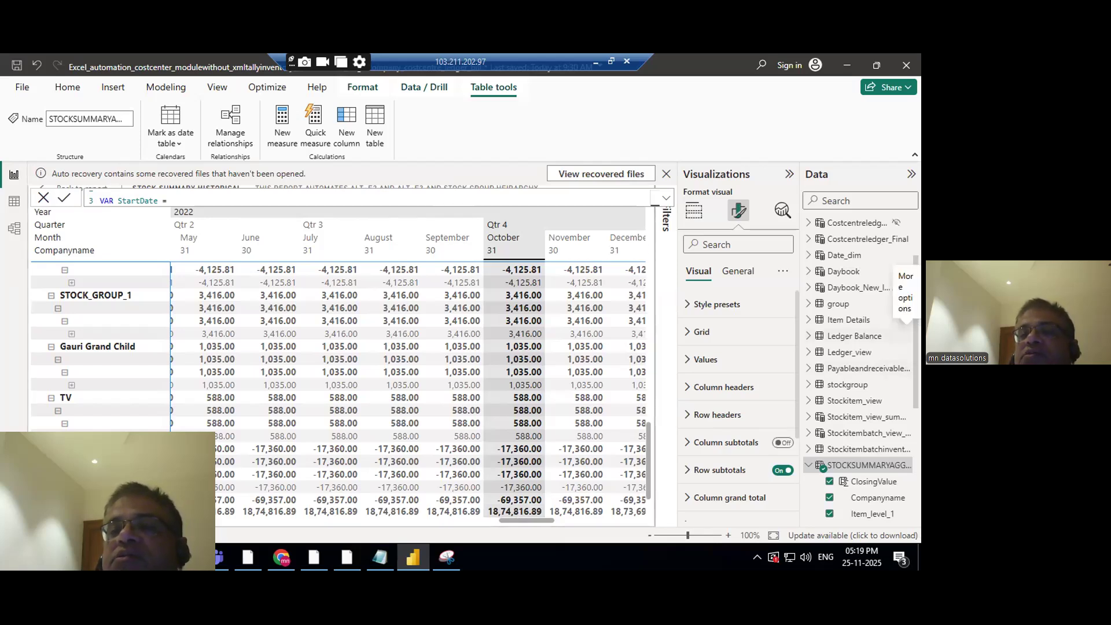
pyautogui.scroll(-3, 857, 347)
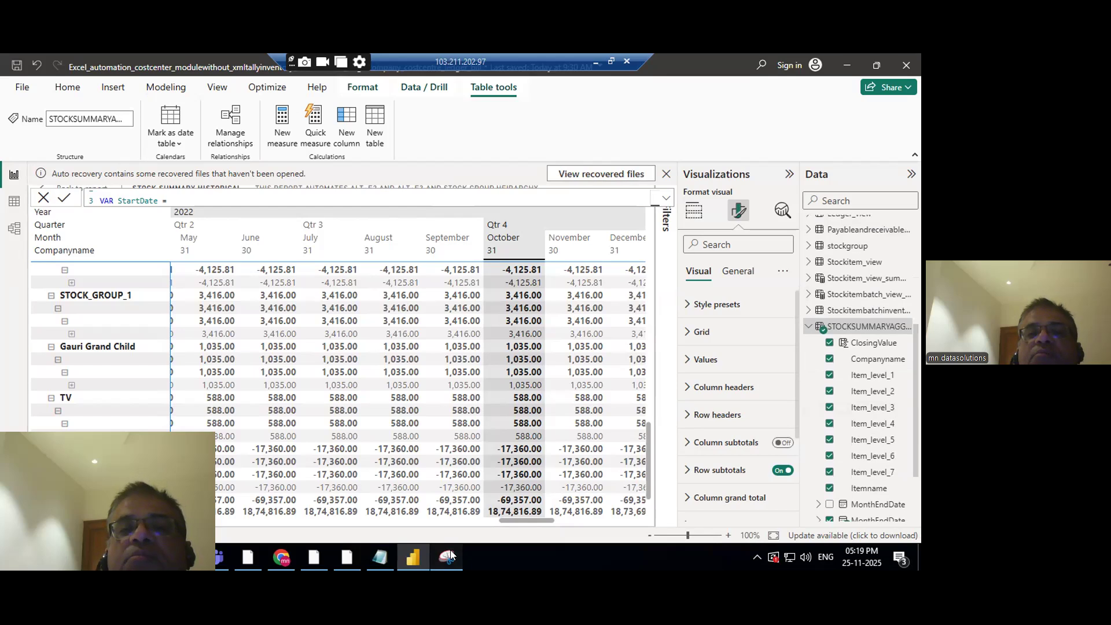
pyautogui.click(447, 556)
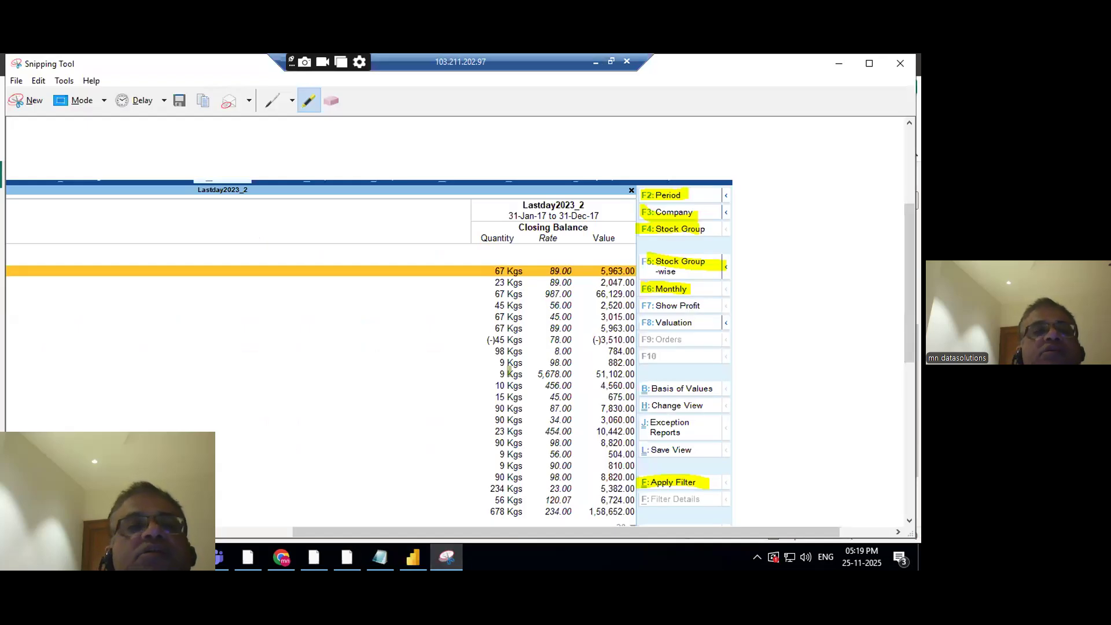
# Recheck the highlighted TallyPrime snip and return from the enlarged Stock Summary matrix to the report page.
pyautogui.click(839, 63)
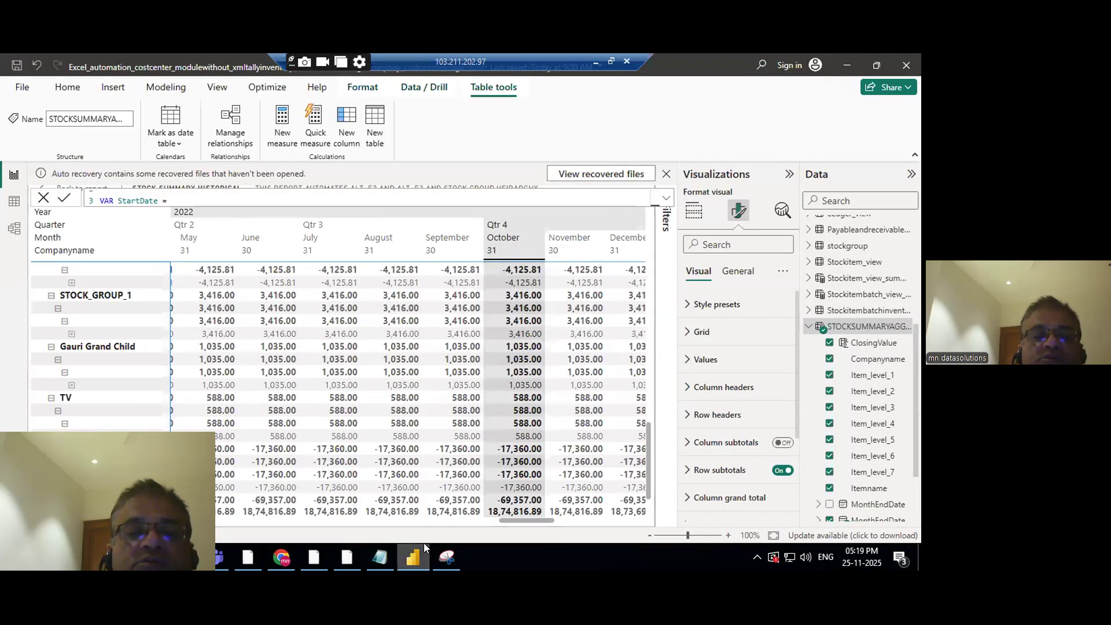
pyautogui.click(447, 555)
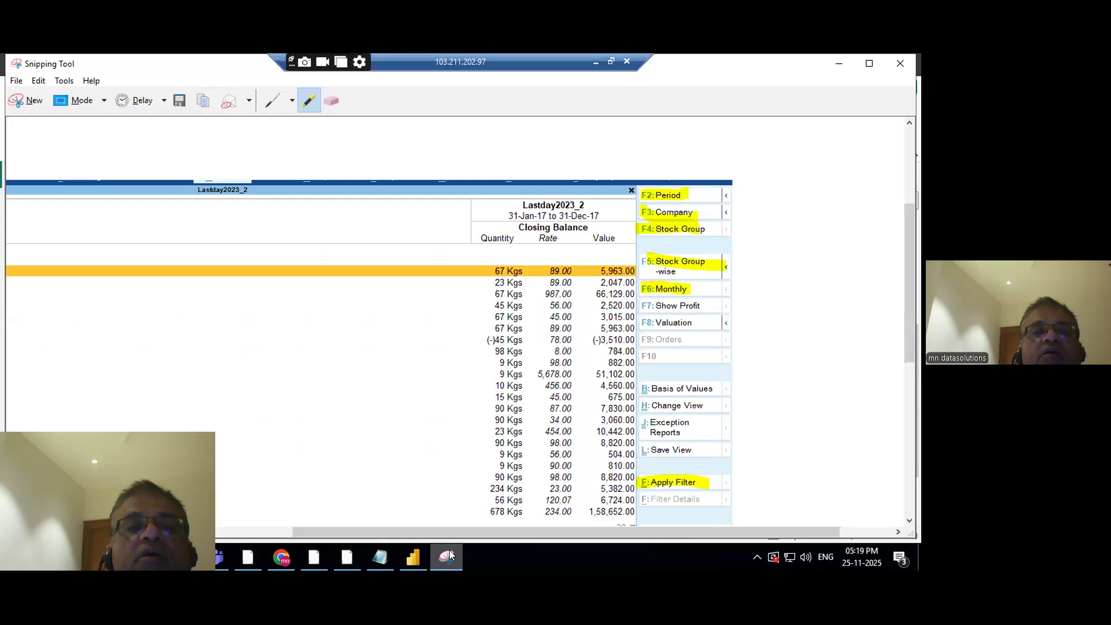
pyautogui.click(837, 58)
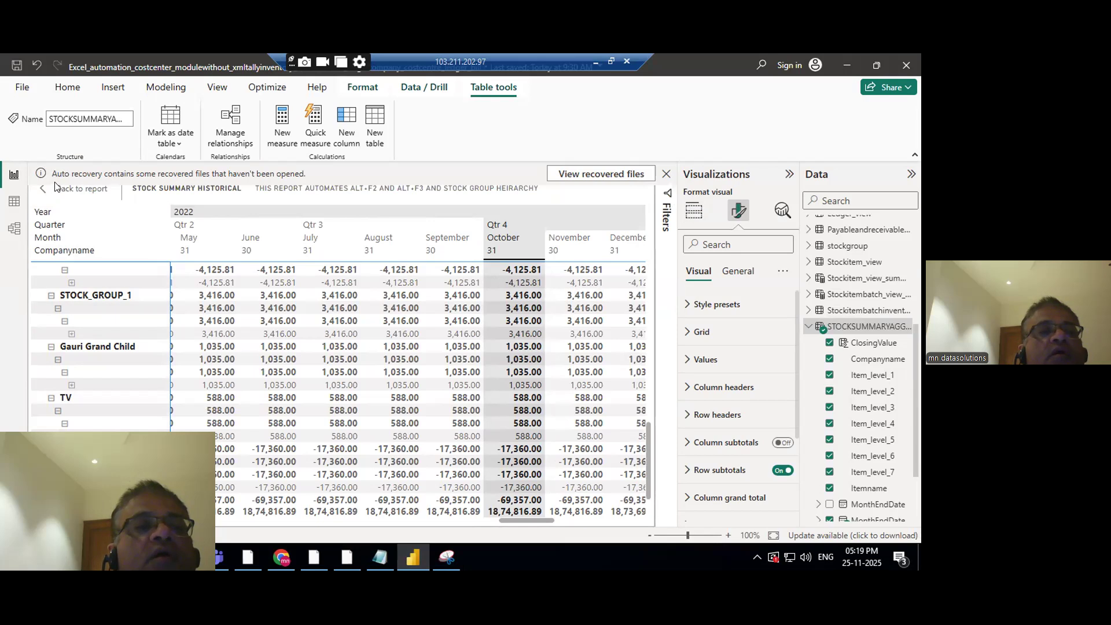
pyautogui.click(56, 188)
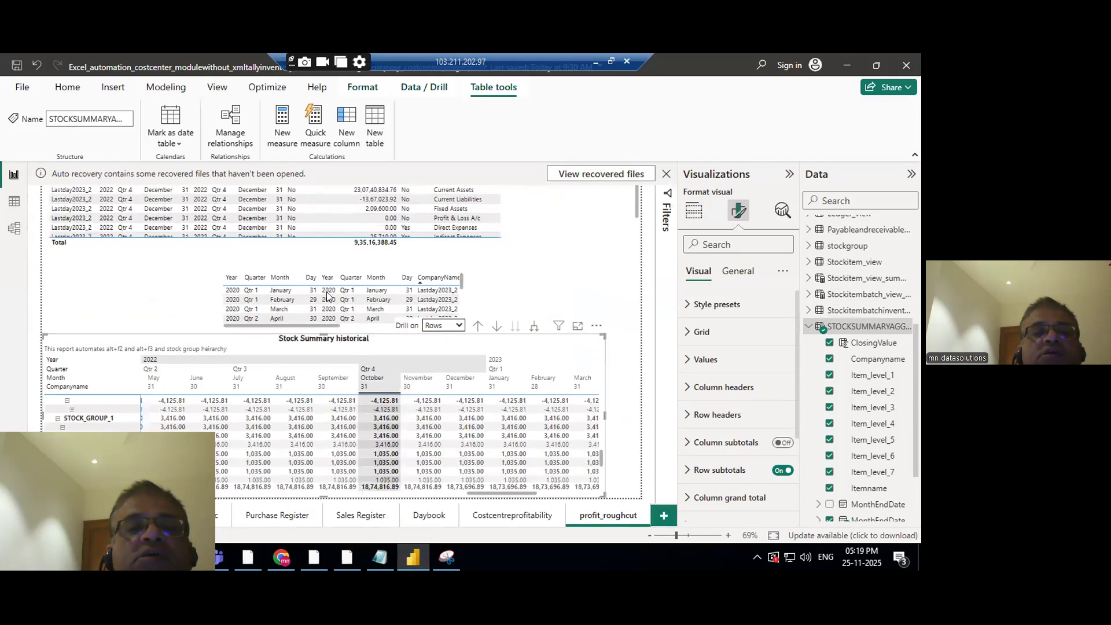
# Select the month-end table above the Stock Summary matrix, expand the BalanceSheet fields and show the table in focus mode.
pyautogui.click(327, 292)
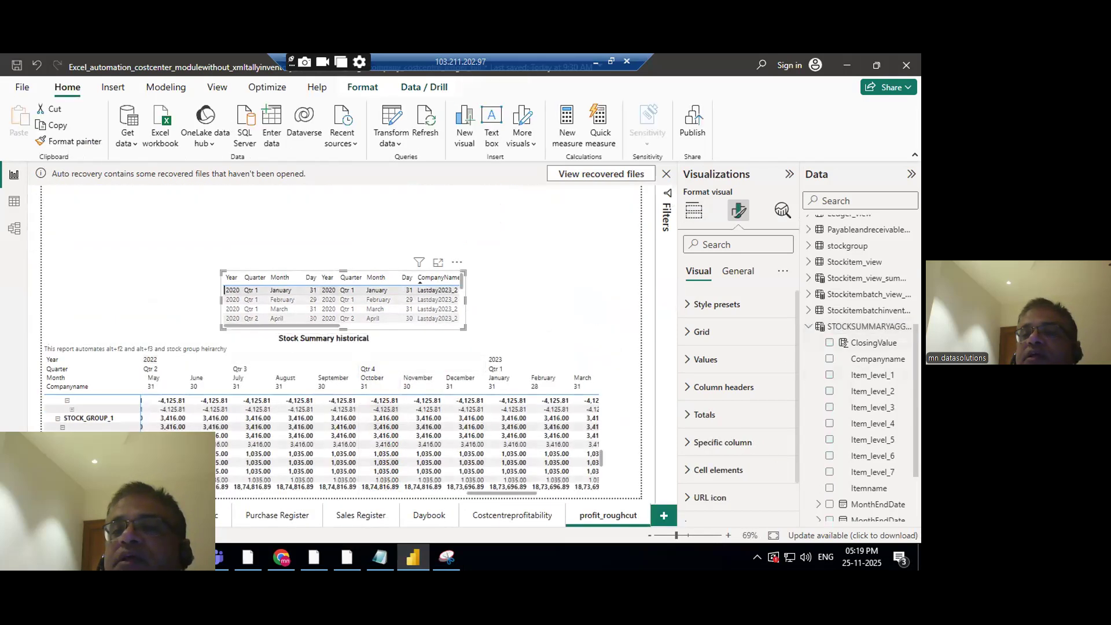
pyautogui.scroll(5, 856, 347)
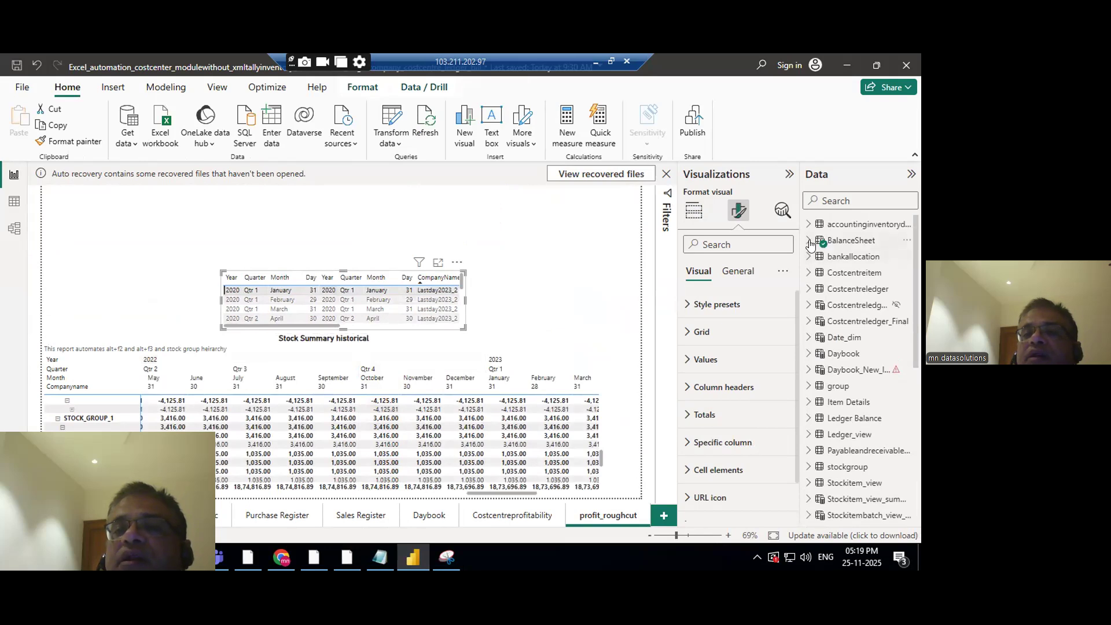
pyautogui.click(809, 241)
pyautogui.scroll(-1, 857, 370)
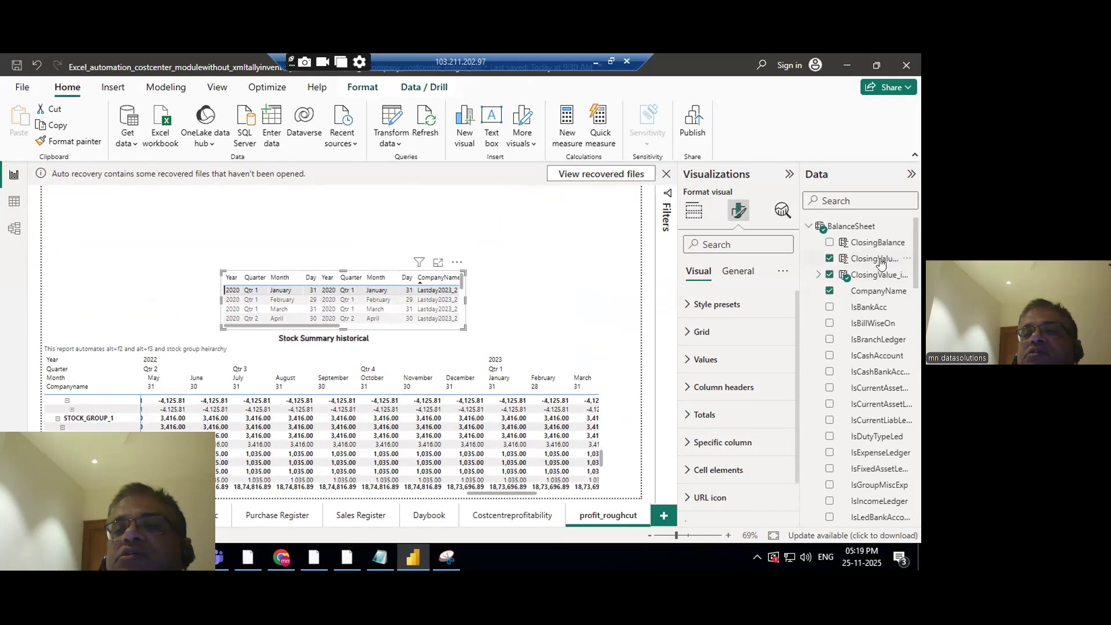
pyautogui.click(438, 262)
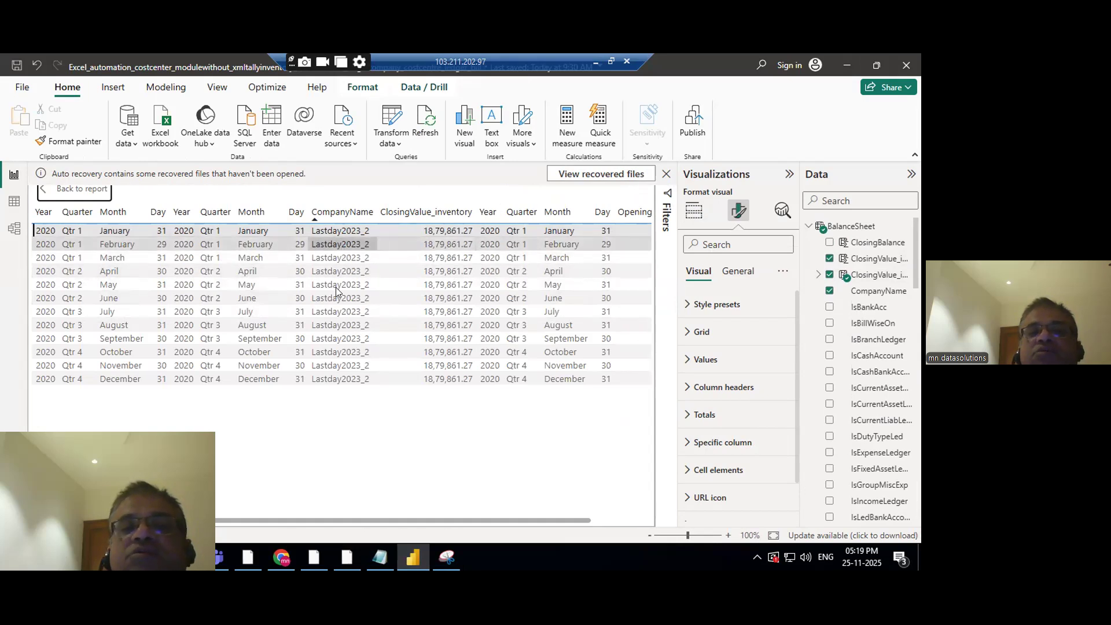
# Examine the full DAX formula of the ClosingValue_inventory_DATE column in BalanceSheet.
pyautogui.click(874, 276)
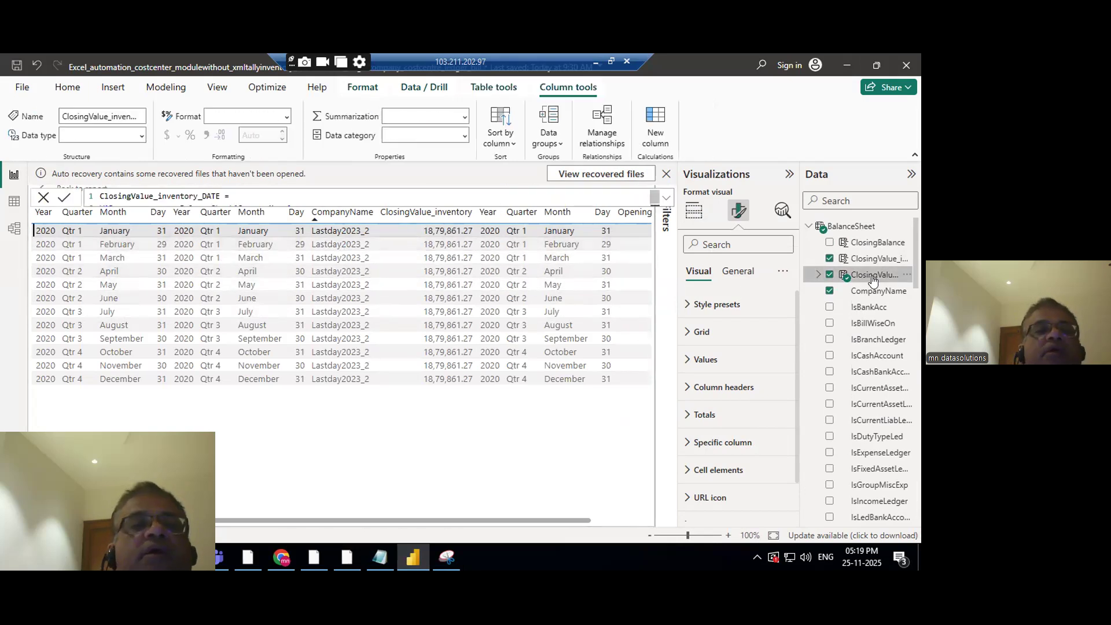
pyautogui.click(666, 199)
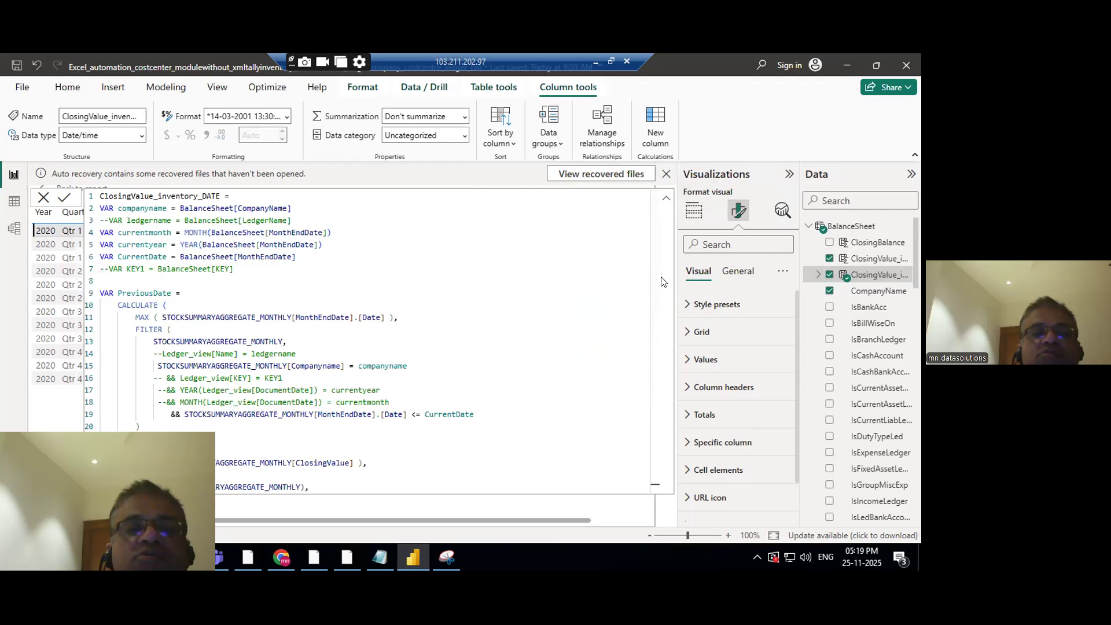
pyautogui.moveTo(653, 258); pyautogui.dragTo(655, 368)
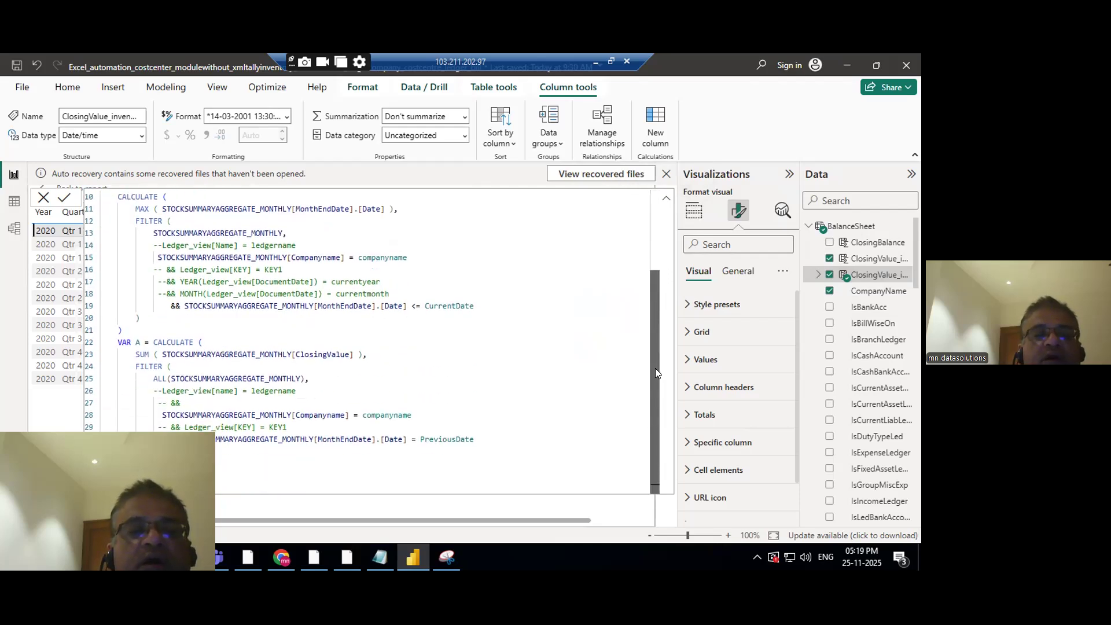
pyautogui.click(666, 198)
pyautogui.click(509, 310)
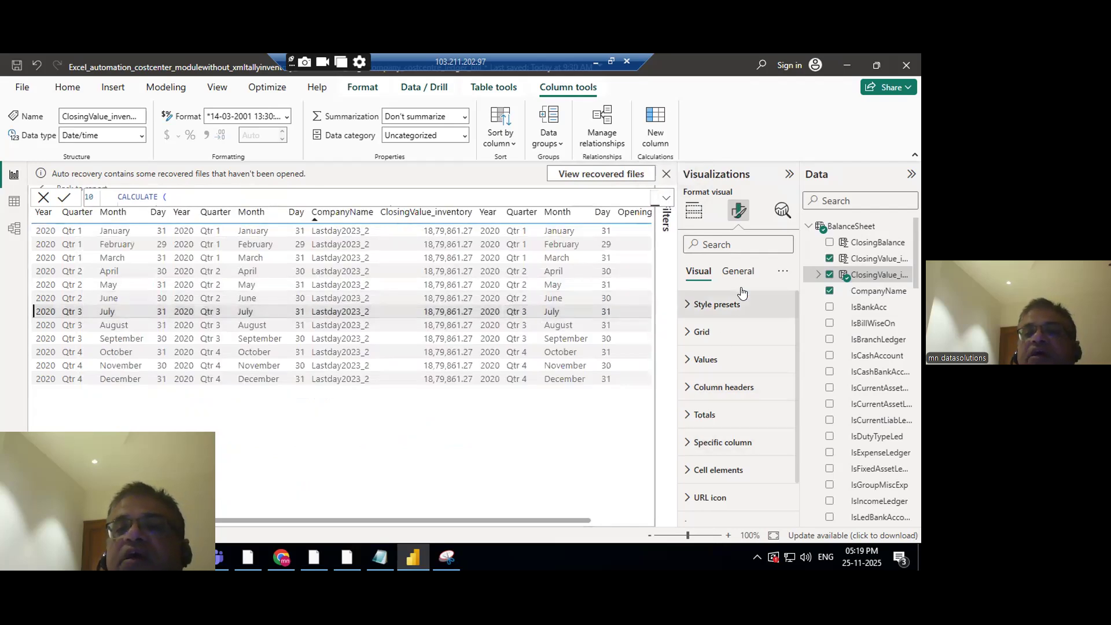
# Review the monthly ClosingValue_inventory rows, close the column formula without changes and return to the report page.
pyautogui.click(666, 175)
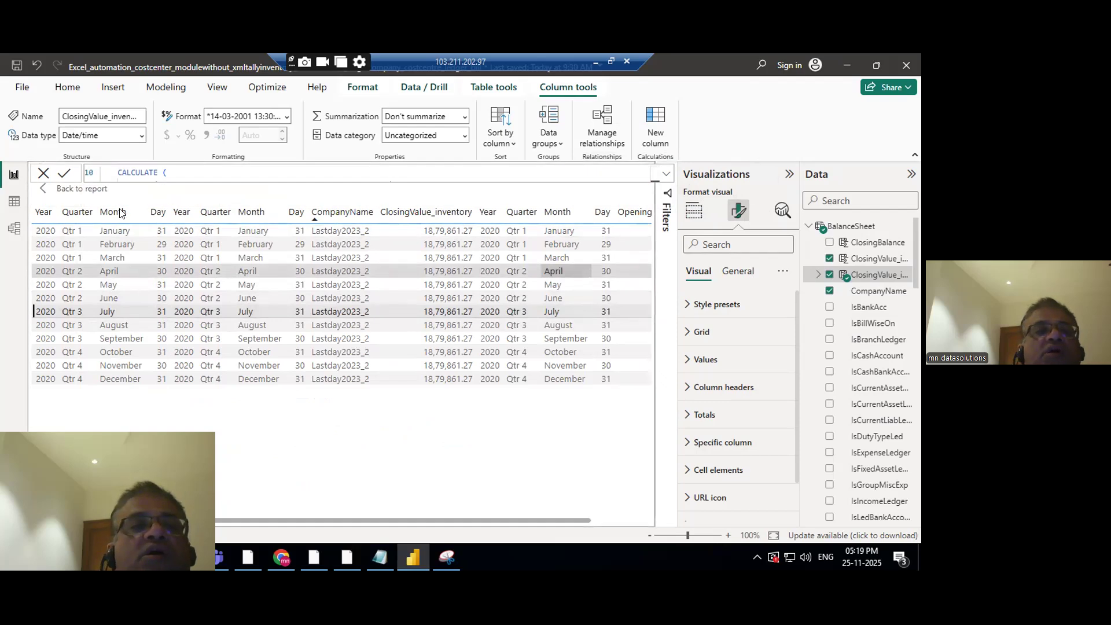
pyautogui.click(577, 348)
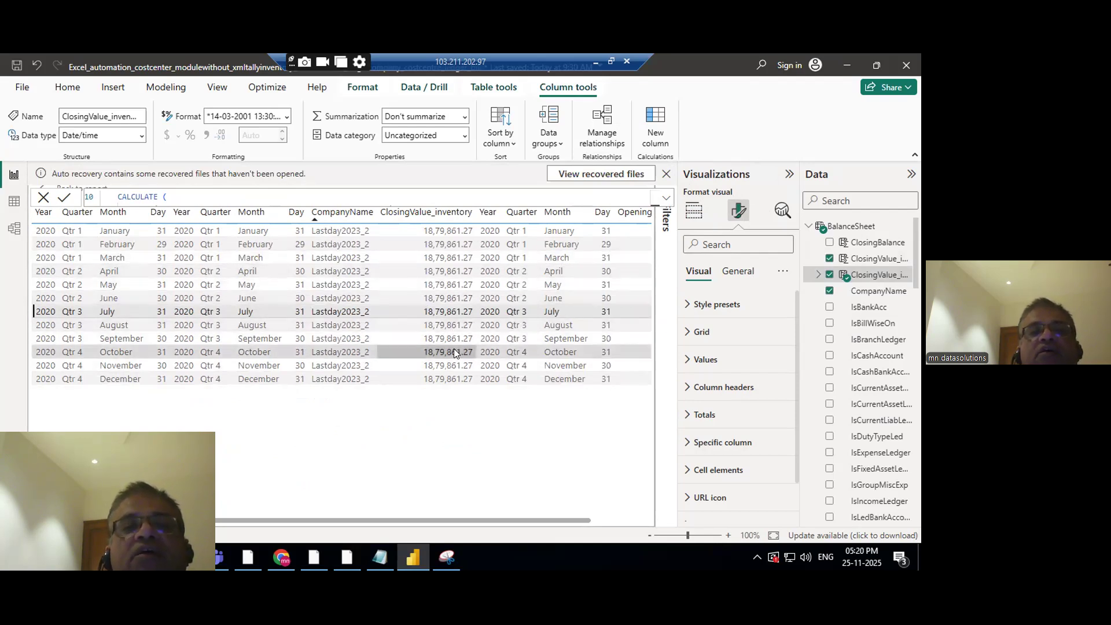
pyautogui.click(42, 196)
pyautogui.click(69, 190)
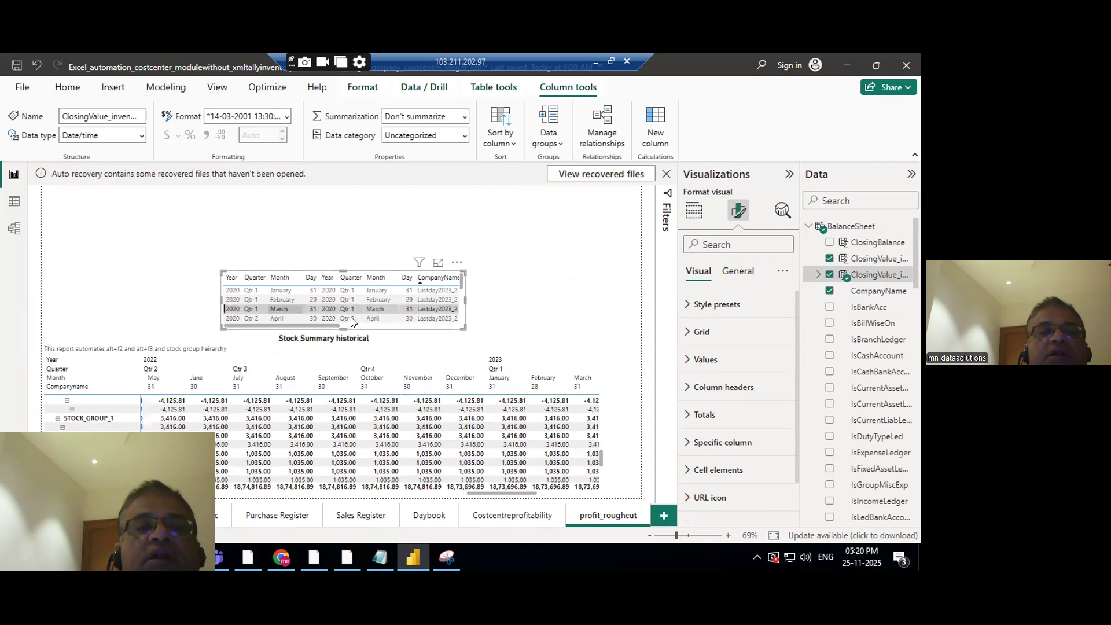
# Select the ledger closing balance table on the report page and examine the fields of the BalanceSheet table behind it.
pyautogui.click(228, 228)
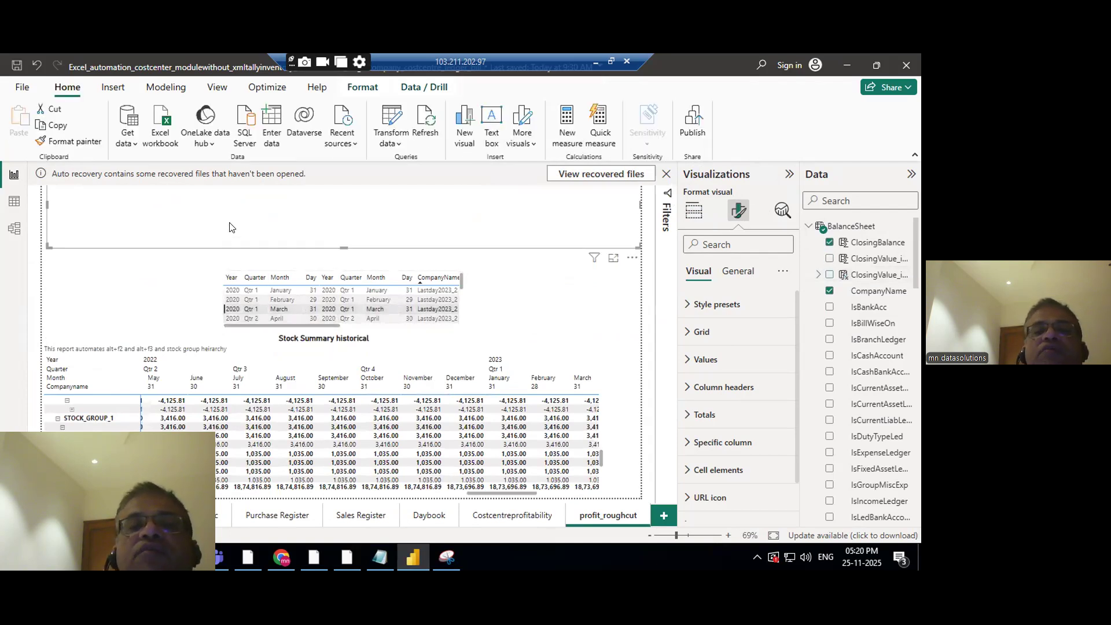
pyautogui.click(229, 237)
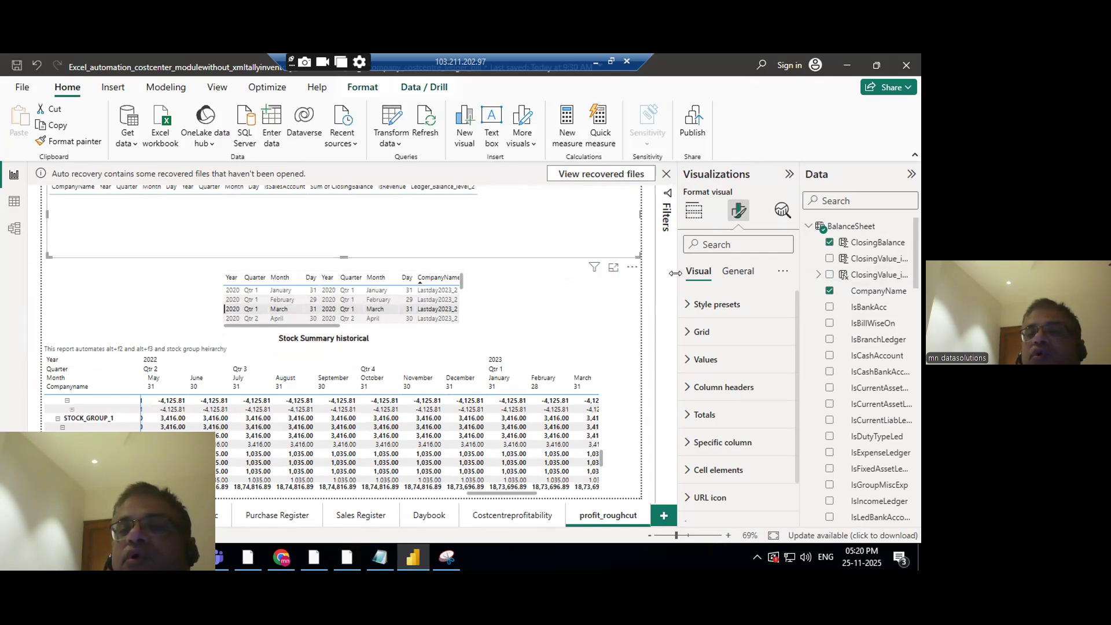
pyautogui.scroll(-5, 862, 371)
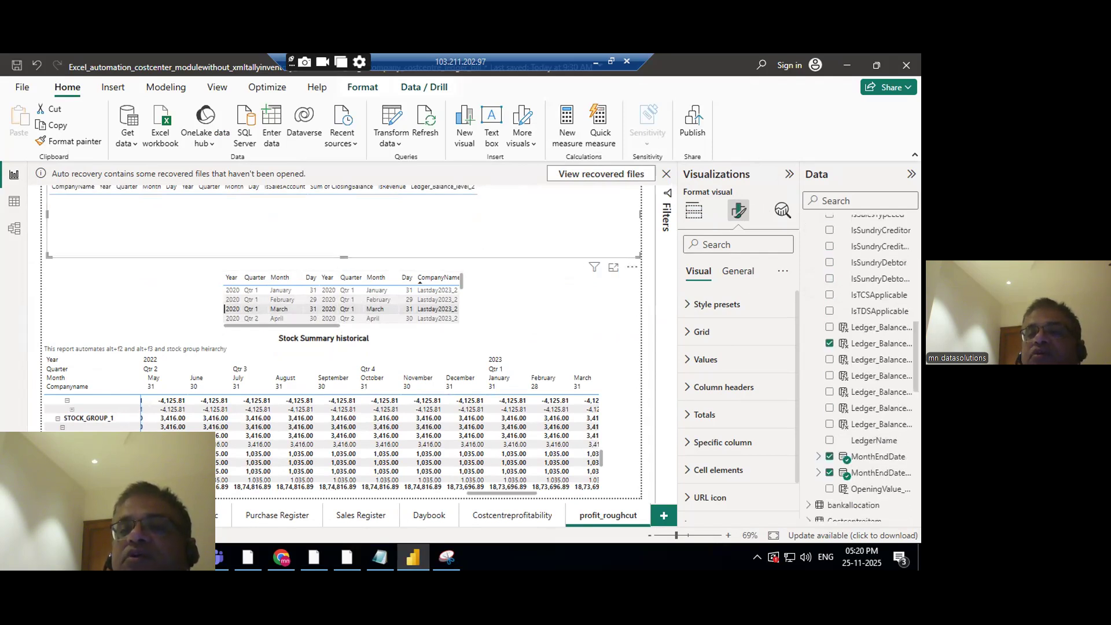
pyautogui.scroll(-5, 862, 371)
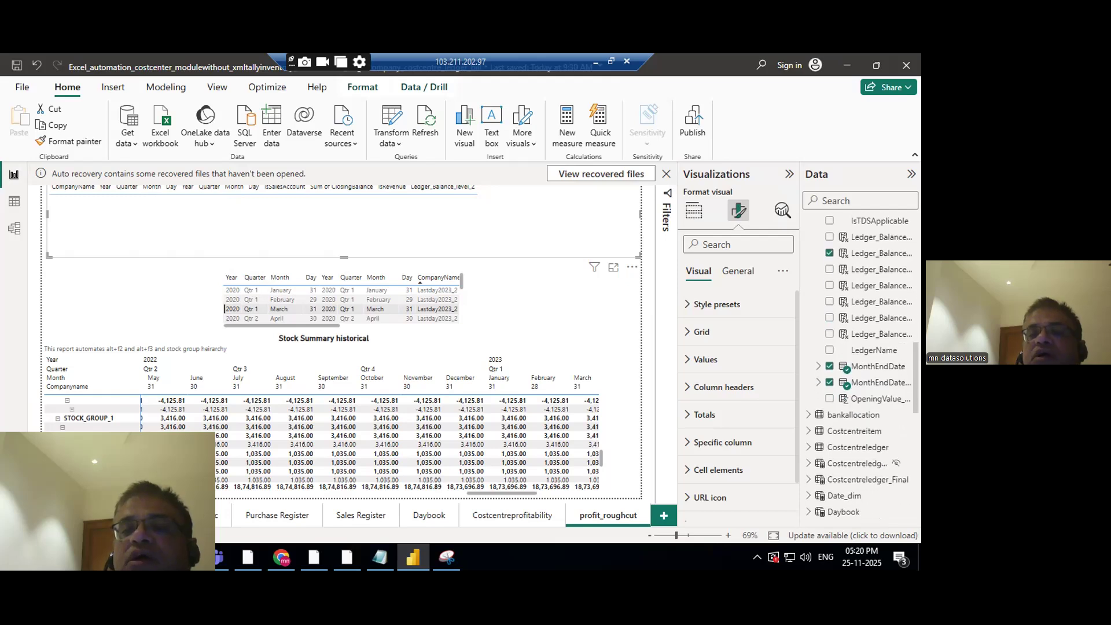
pyautogui.scroll(10, 856, 243)
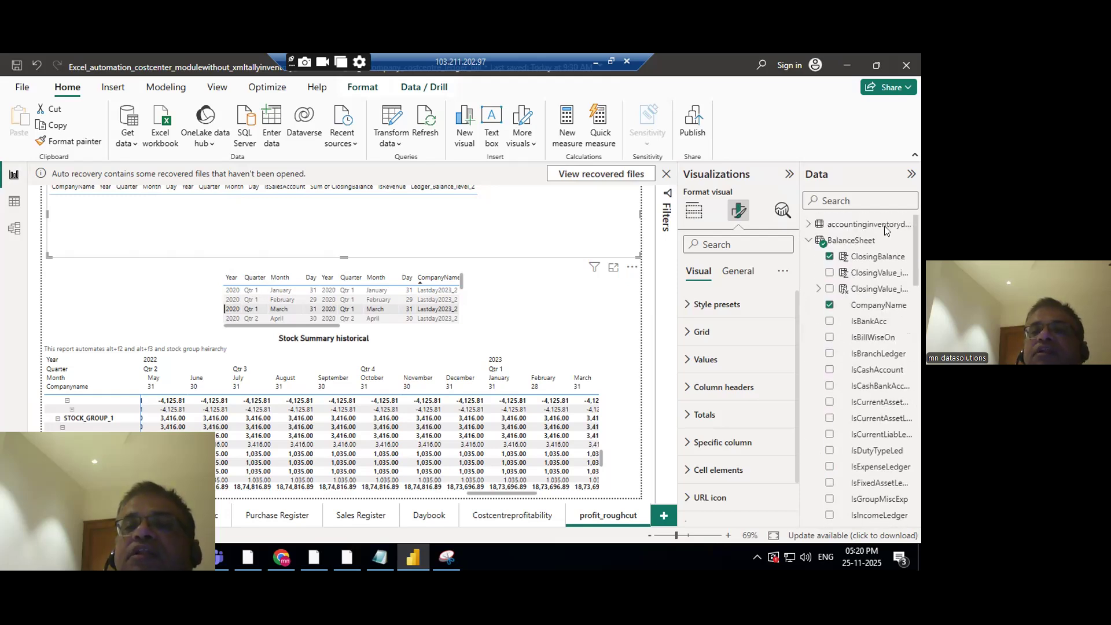
pyautogui.click(854, 239)
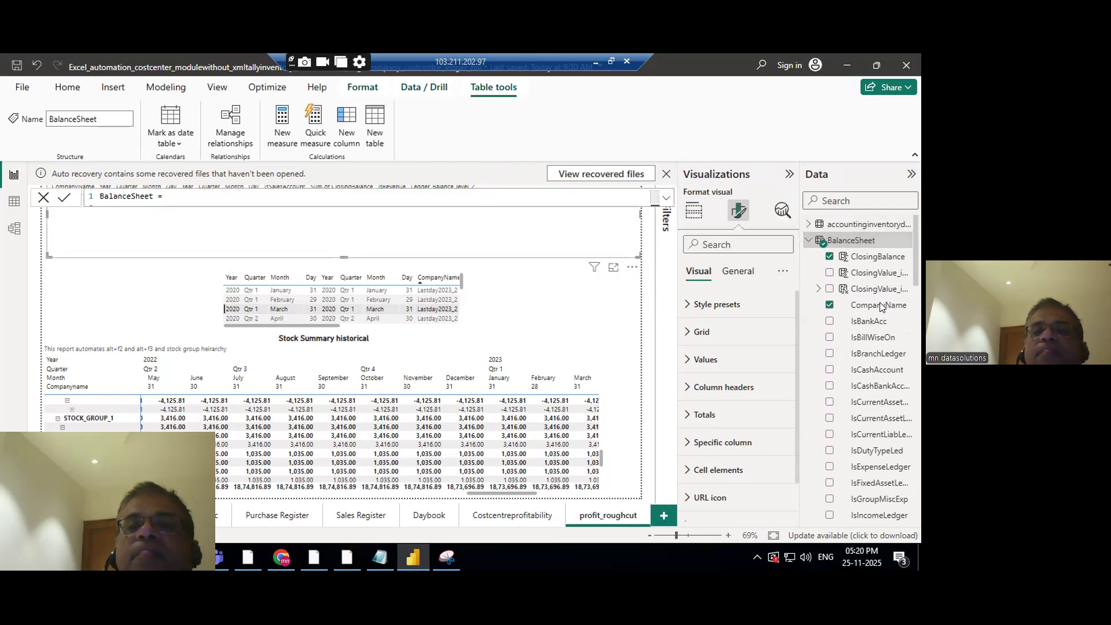
# Look through the STOCKSUMMARYAGGREGATE_MONTHLY fields and expand Stockitem_view to browse its columns.
pyautogui.scroll(-15, 856, 370)
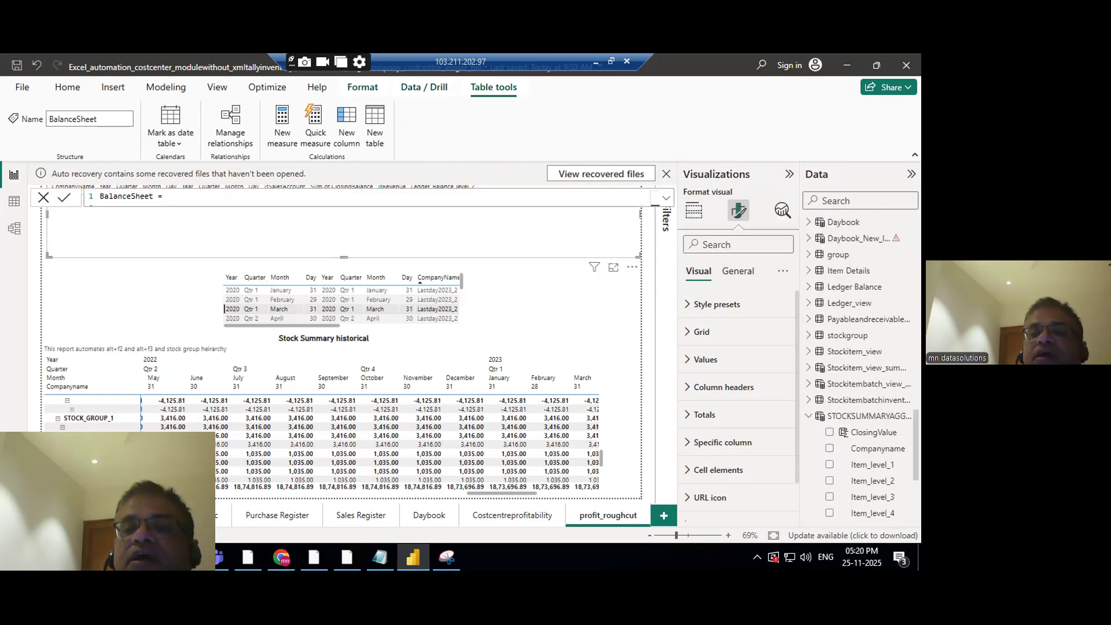
pyautogui.scroll(-3, 859, 371)
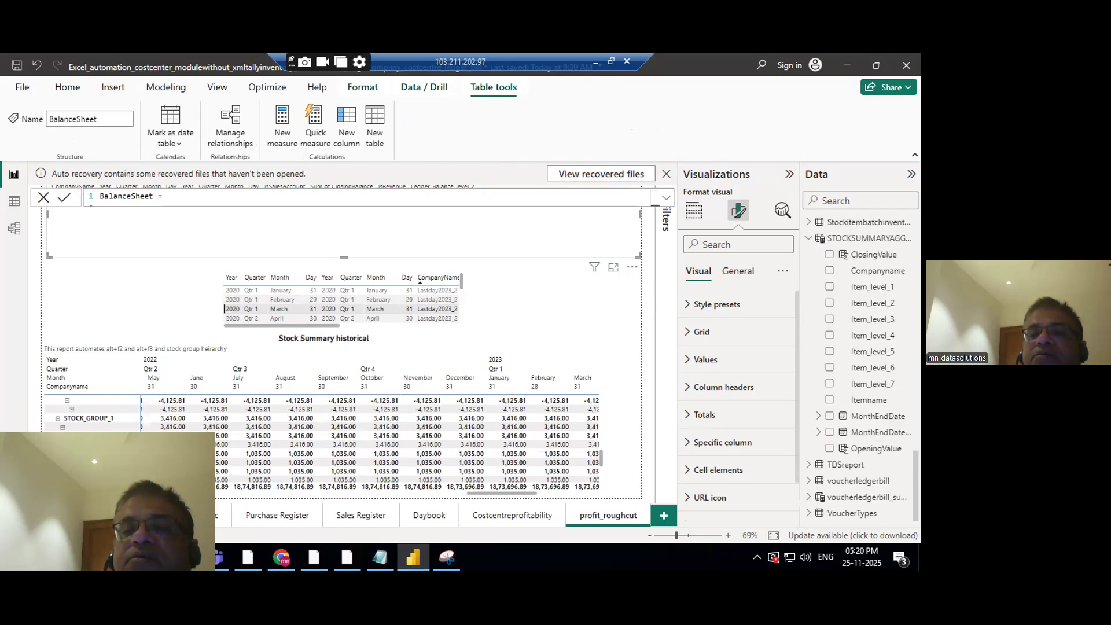
pyautogui.scroll(5, 829, 405)
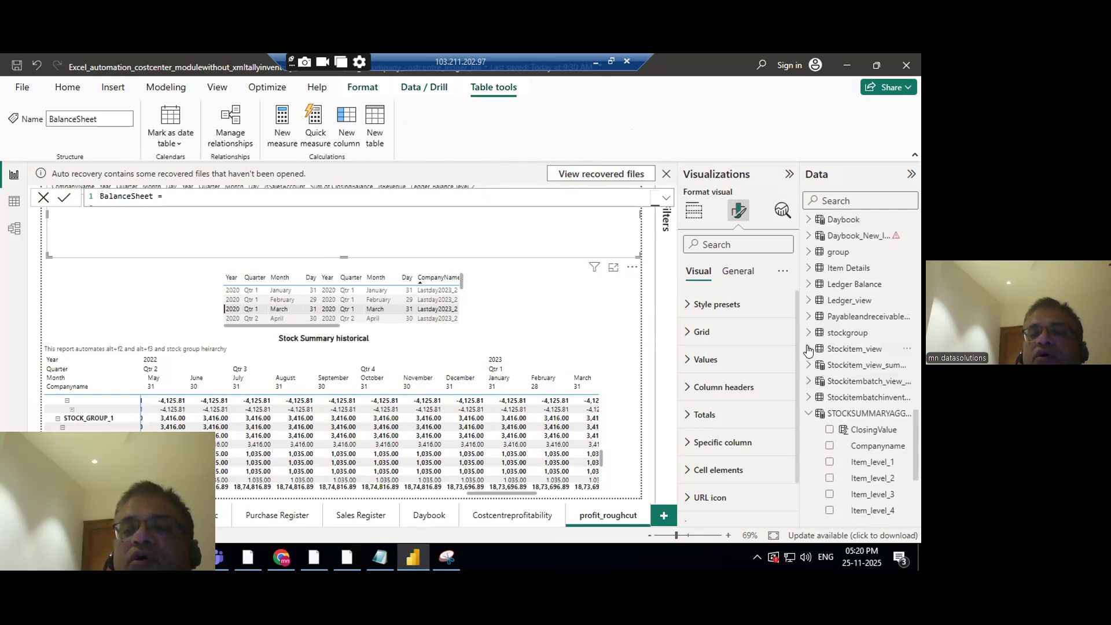
pyautogui.click(809, 349)
pyautogui.scroll(-10, 859, 370)
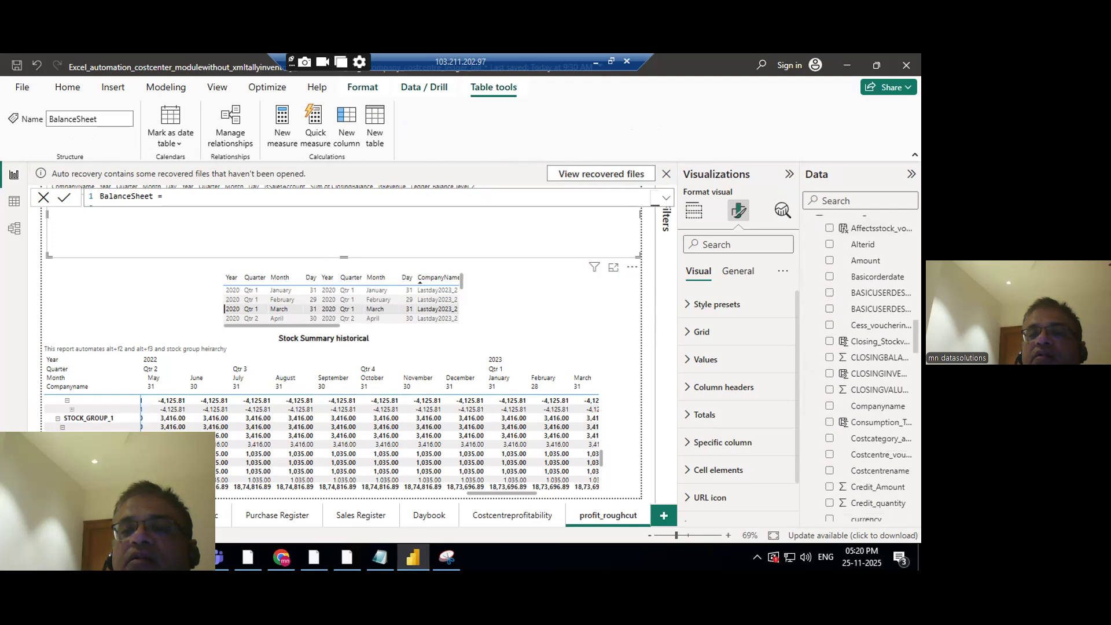
pyautogui.scroll(-5, 805, 441)
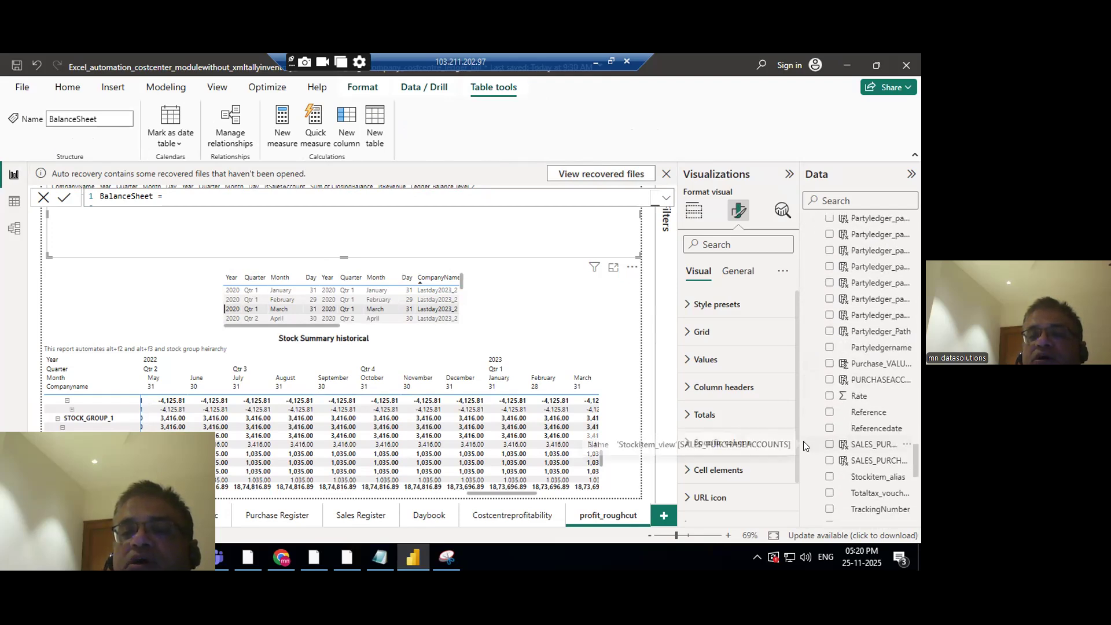
# Widen the field list to read full names and examine the DAX formula of SALES_PURCHASEACCOUNTS_LEDGER in Stockitem_view.
pyautogui.moveTo(801, 444); pyautogui.dragTo(733, 443)
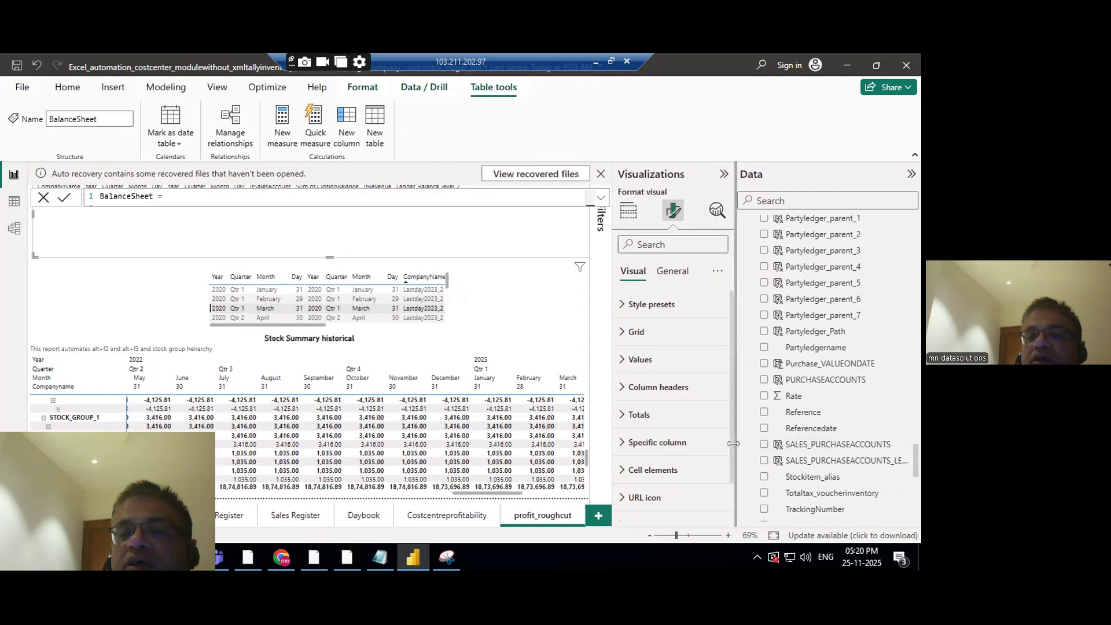
pyautogui.click(831, 459)
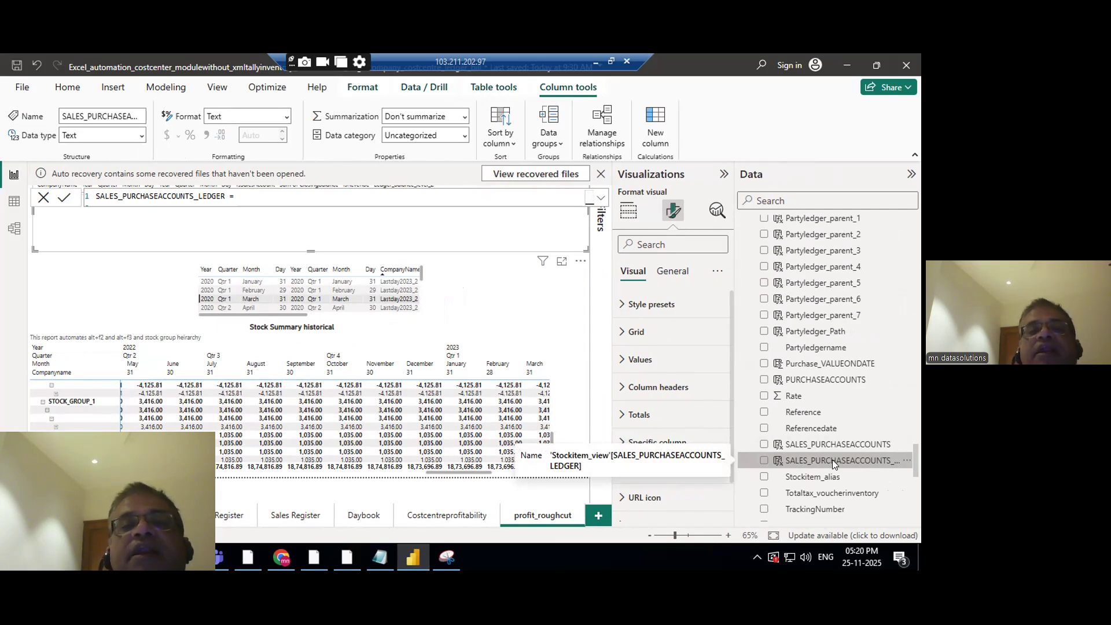
pyautogui.click(600, 197)
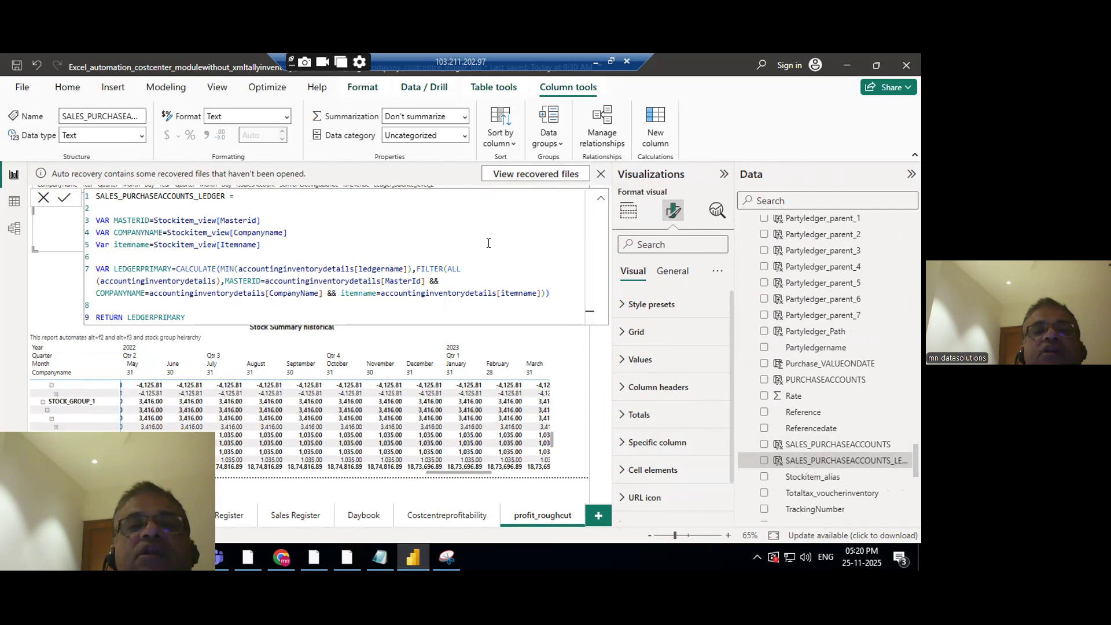
pyautogui.click(600, 198)
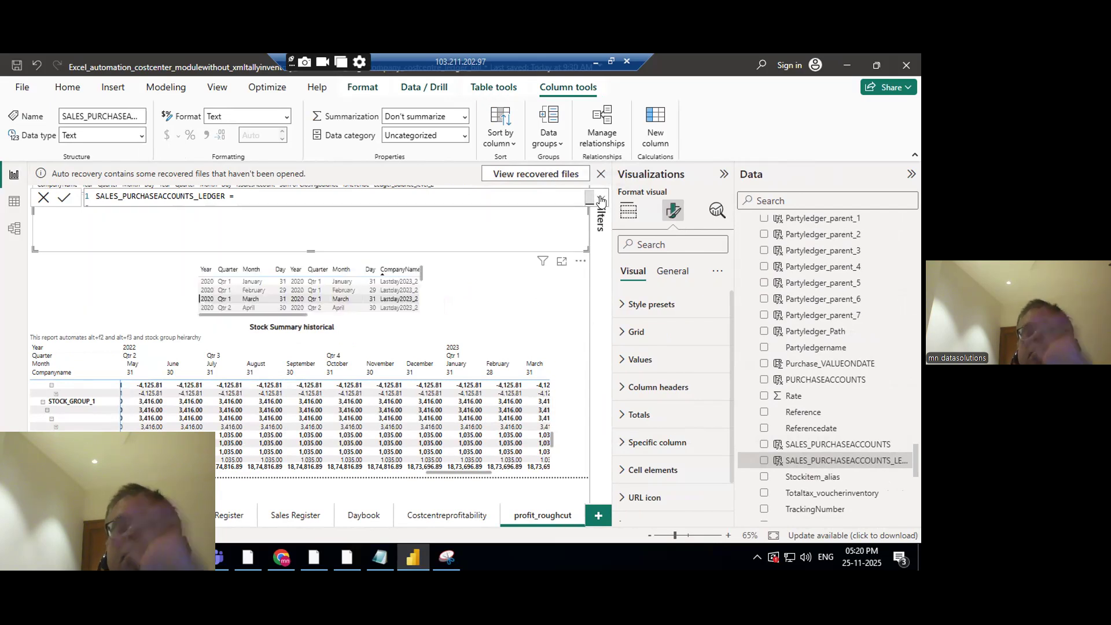
# Switch to TallyPrime Developer, expand the Refex project in the project tree and minimize the remote session.
pyautogui.click(591, 61)
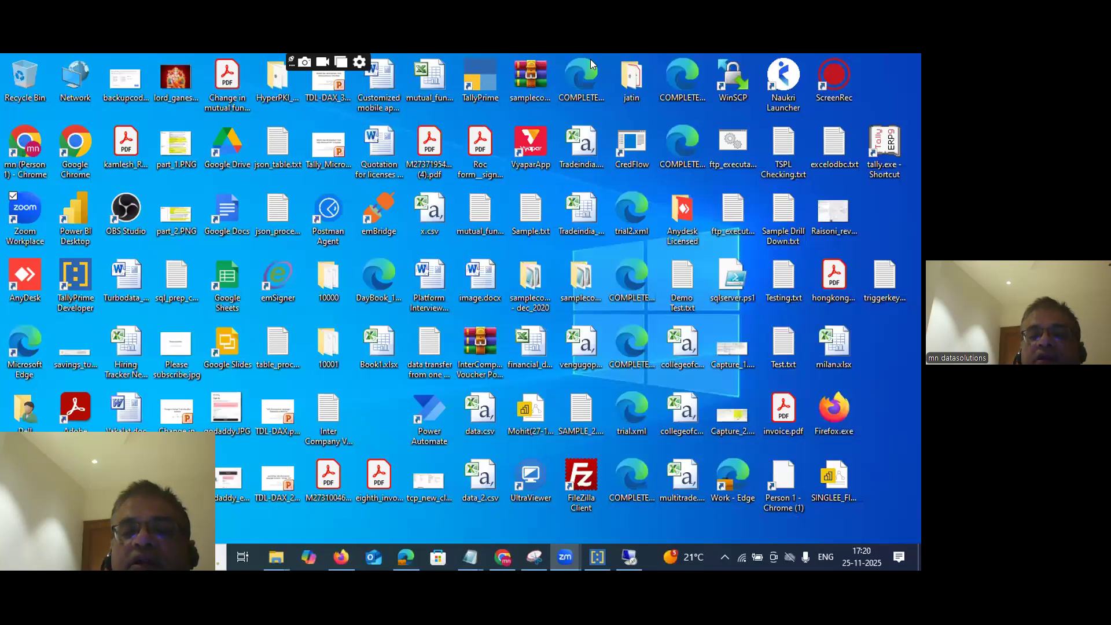
pyautogui.click(629, 557)
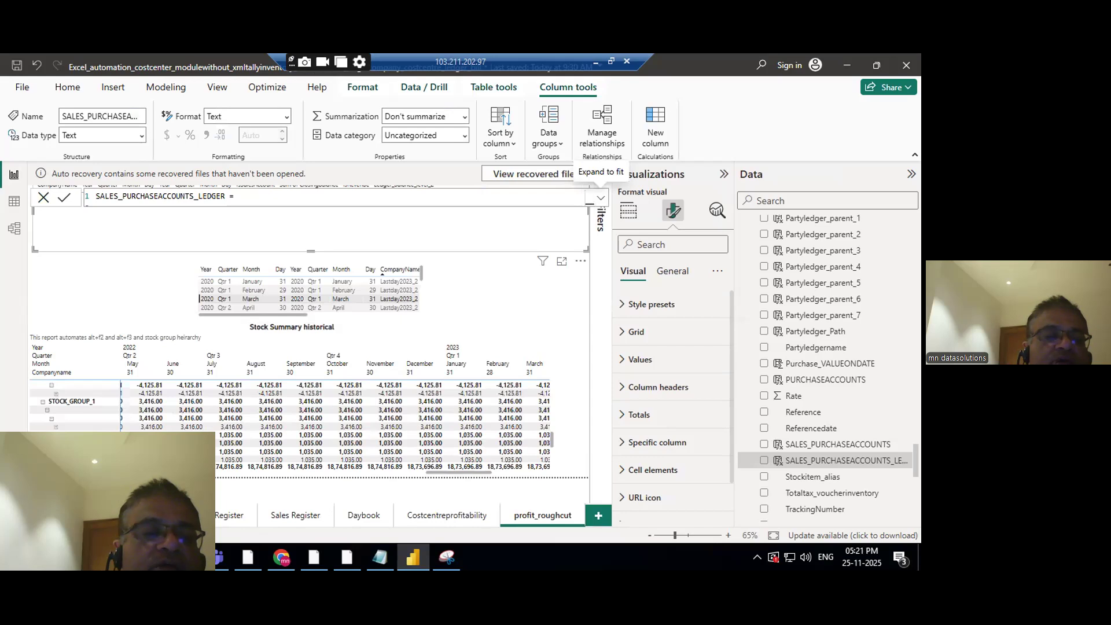
pyautogui.click(314, 557)
pyautogui.moveTo(224, 317); pyautogui.dragTo(223, 423)
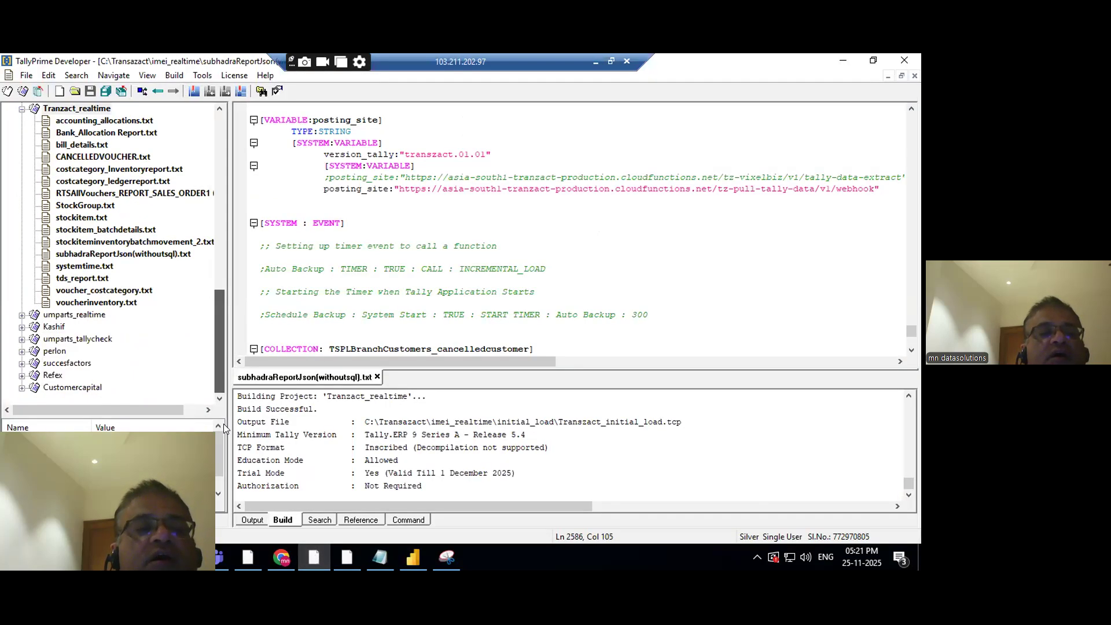
pyautogui.click(52, 375)
pyautogui.click(21, 376)
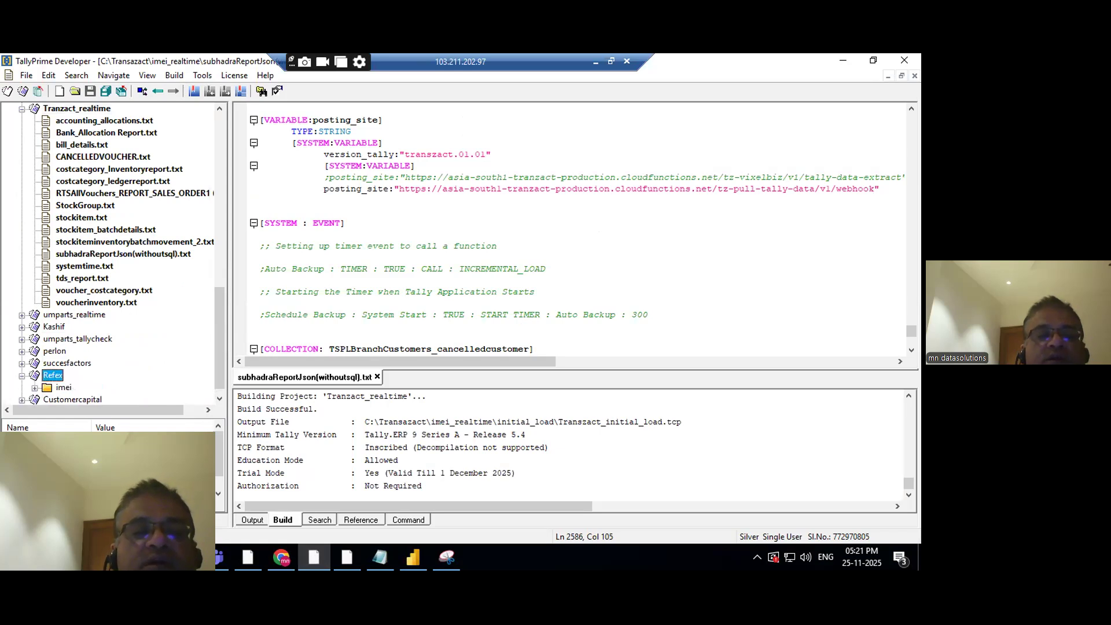
pyautogui.click(595, 56)
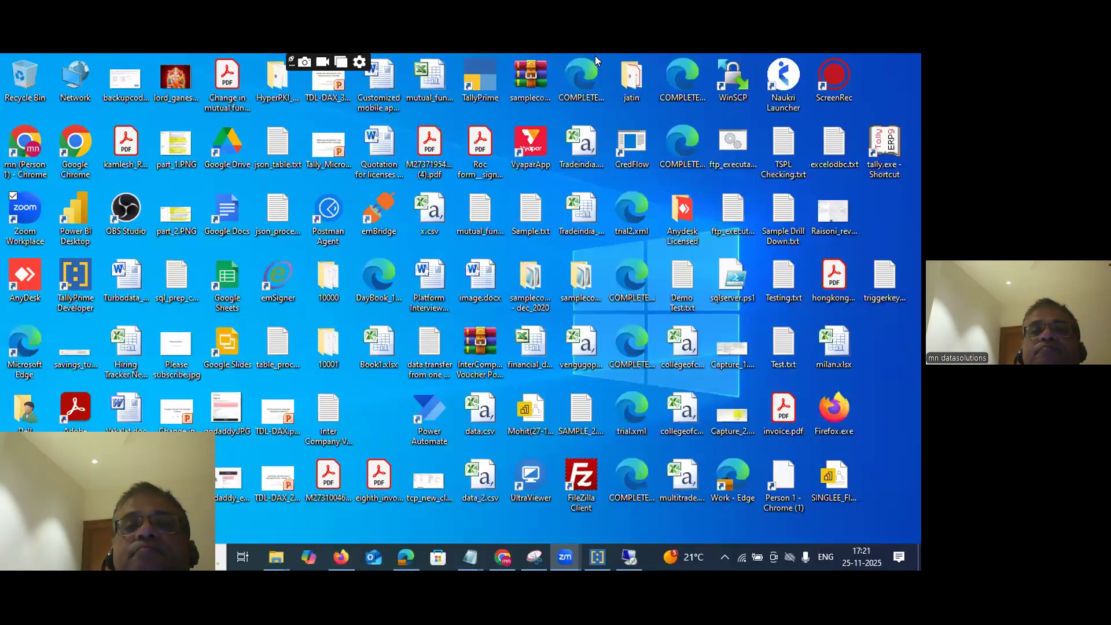